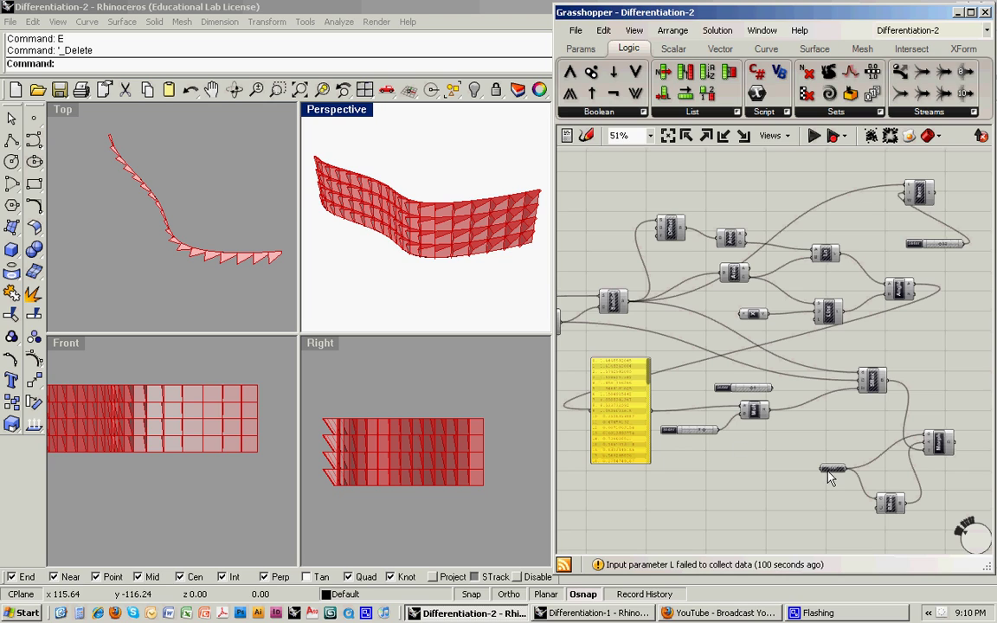
# - Turn off the Morph component's preview and turn on the preview of the SubSrf component
pyautogui.moveTo(747, 426); pyautogui.dragTo(710, 405, button='right')
pyautogui.rightClick(898, 424)
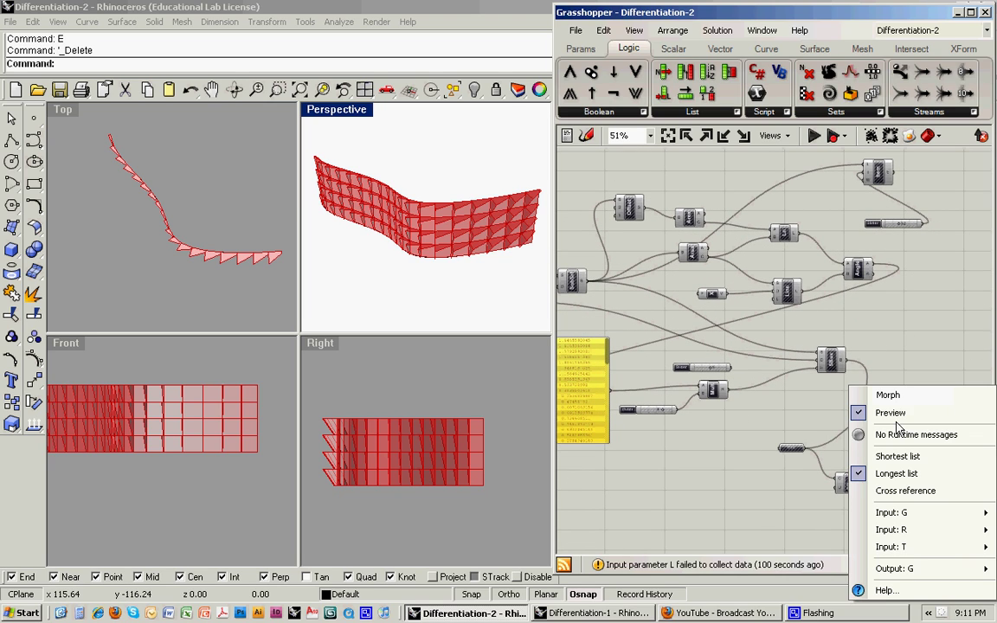
pyautogui.click(883, 413)
pyautogui.moveTo(710, 269); pyautogui.dragTo(770, 277, button='right')
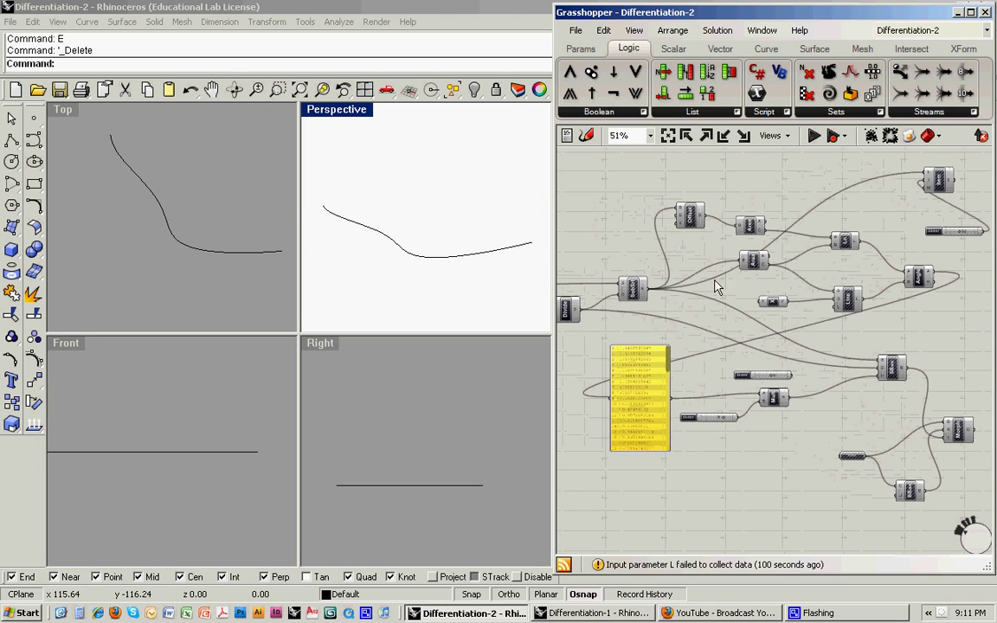
pyautogui.rightClick(633, 289)
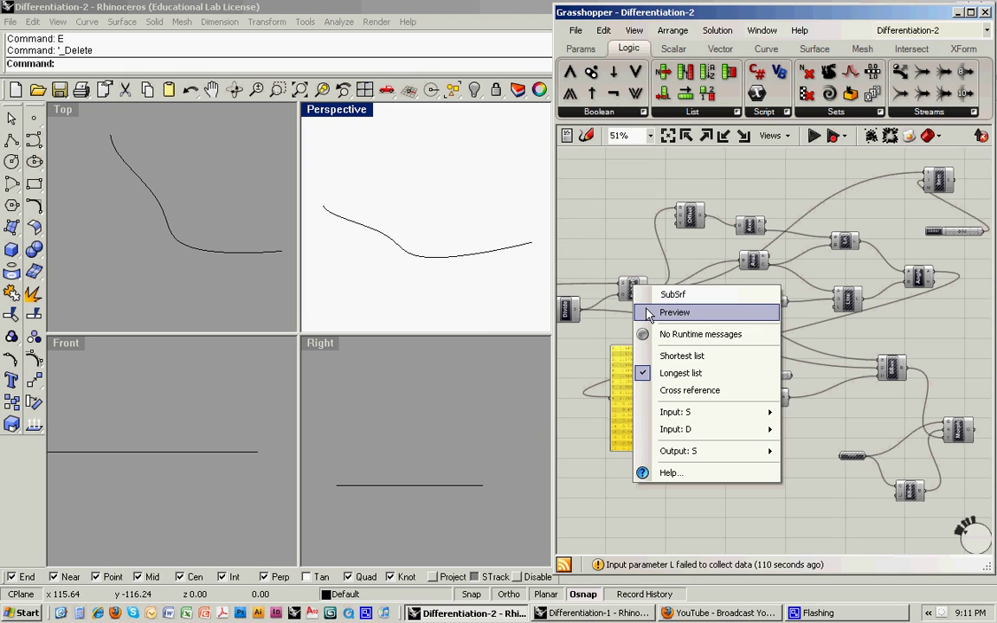
pyautogui.click(649, 313)
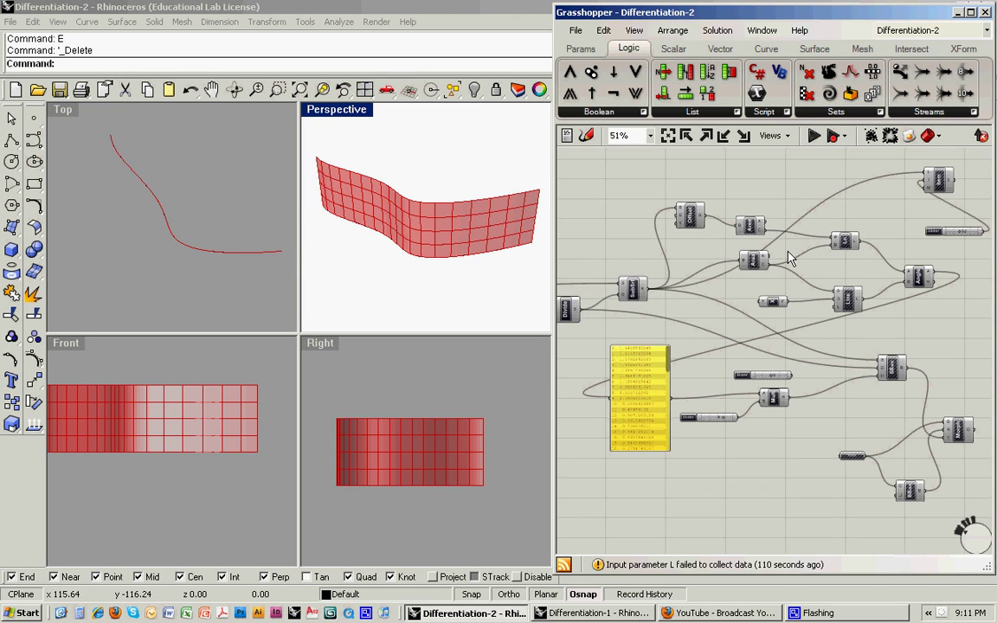
# - Turn on the preview of the Area component fed directly by SubSrf to show the panel centroids
pyautogui.scroll(1, 757, 264)
pyautogui.scroll(1, 765, 268)
pyautogui.rightClick(750, 261)
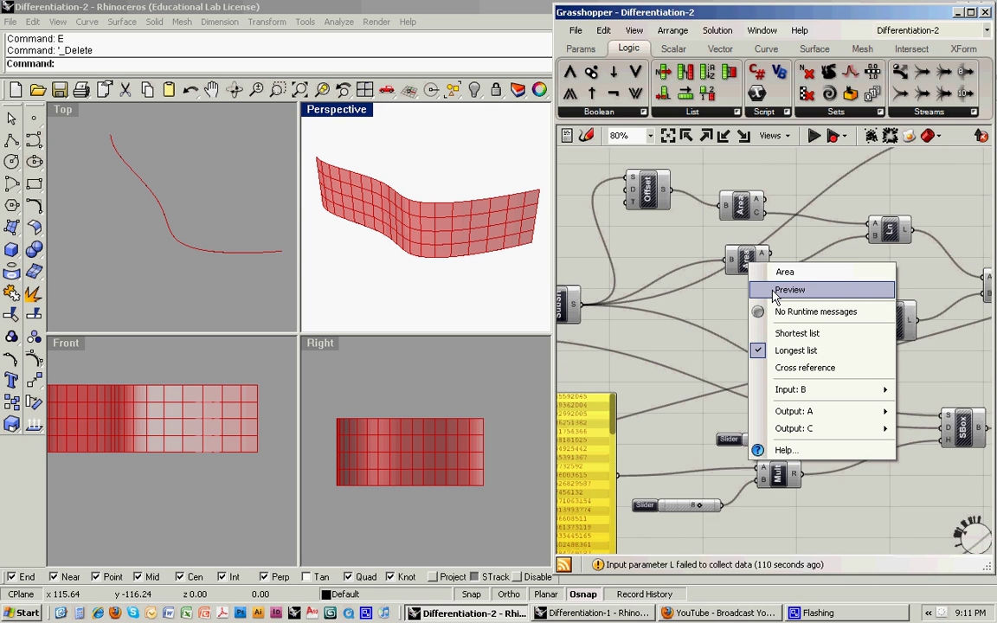
pyautogui.click(697, 266)
# - Place a single point object in the Perspective viewport, in front of the curved surface
pyautogui.moveTo(427, 211); pyautogui.dragTo(475, 207, button='right')
pyautogui.moveTo(407, 245); pyautogui.dragTo(409, 225, button='right')
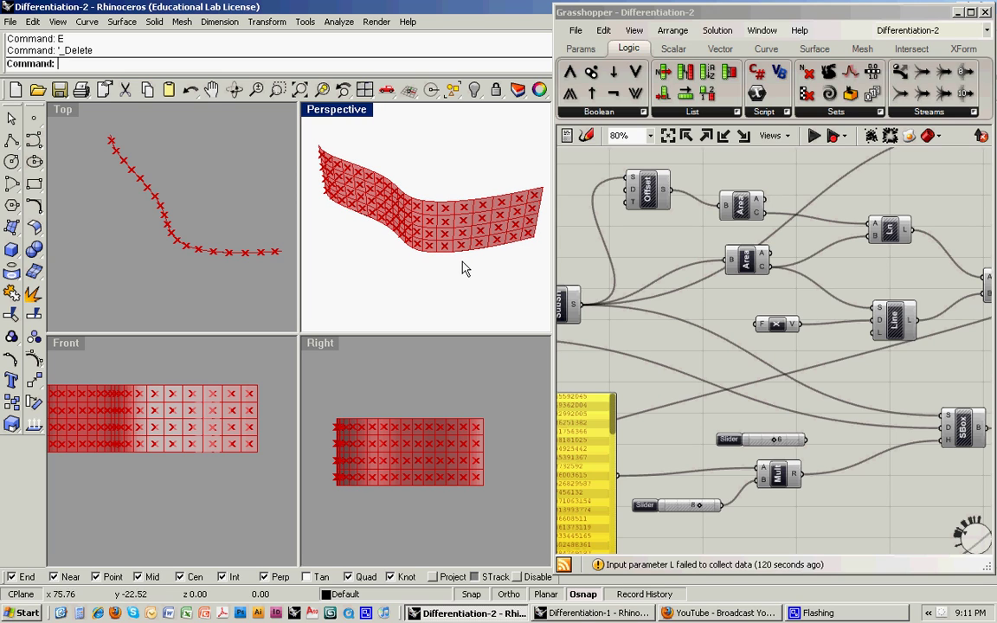
pyautogui.click(33, 117)
pyautogui.click(381, 275)
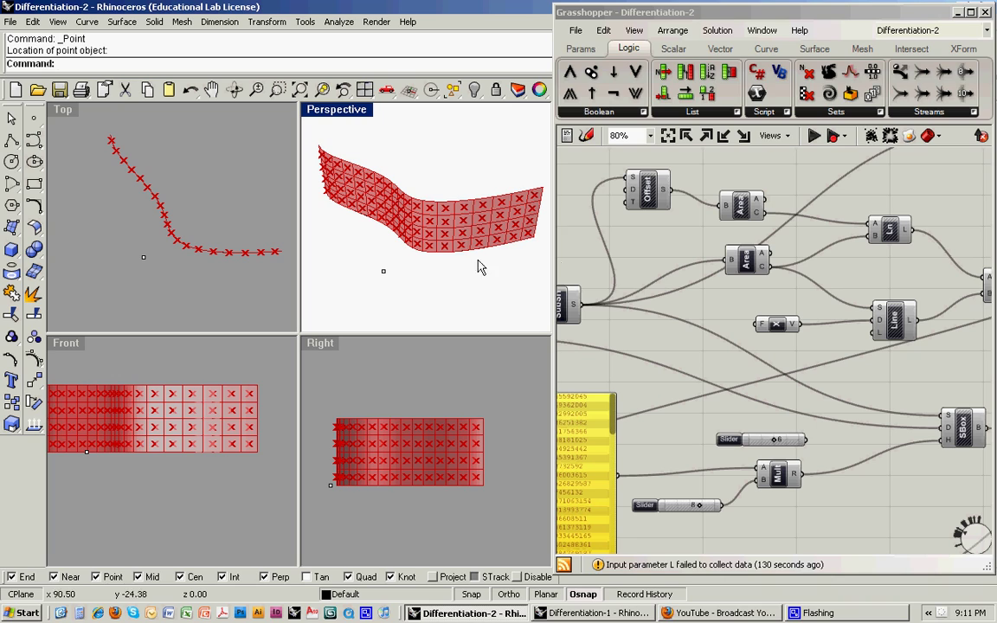
# - Add a Point parameter to the open canvas area above the Offset component
pyautogui.click(638, 249)
pyautogui.click(581, 48)
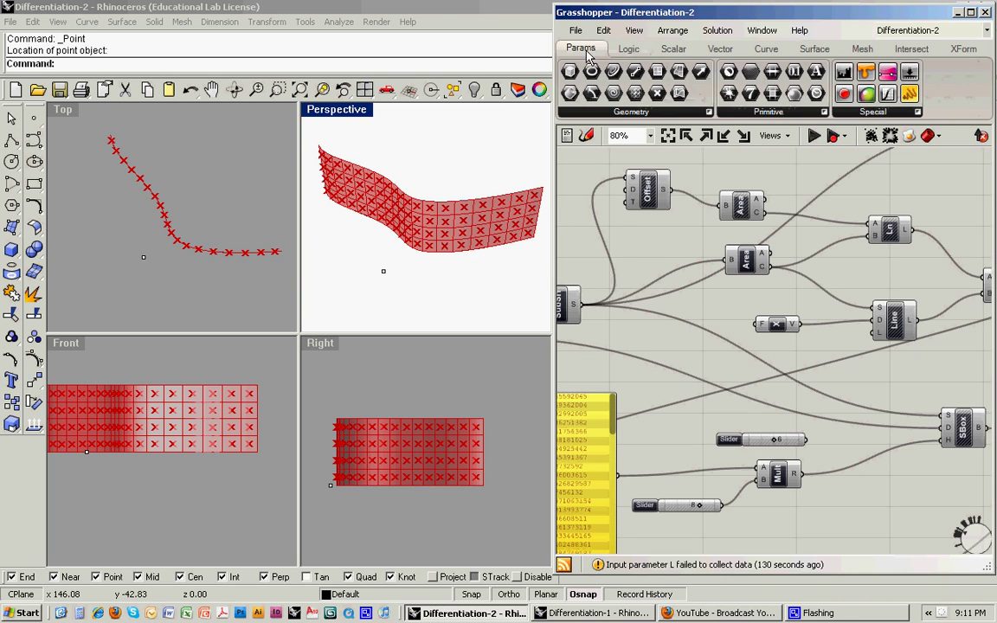
pyautogui.click(616, 111)
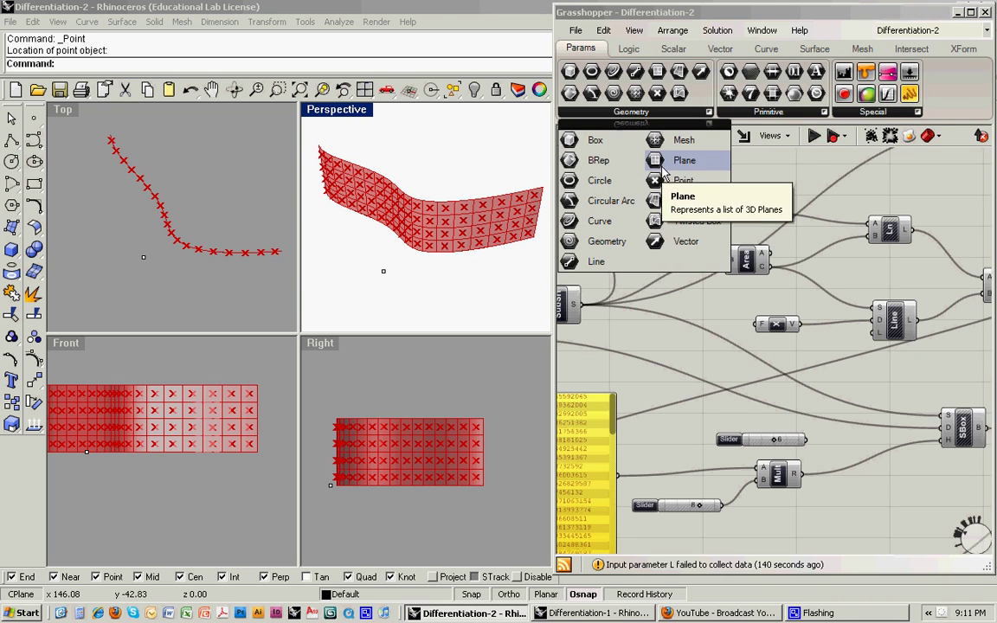
pyautogui.moveTo(680, 131); pyautogui.dragTo(665, 256)
pyautogui.scroll(-2, 670, 271)
pyautogui.click(697, 179)
# - Set the Point parameter to reference the single point placed in front of the surface
pyautogui.moveTo(705, 179); pyautogui.dragTo(710, 215, button='right')
pyautogui.rightClick(700, 216)
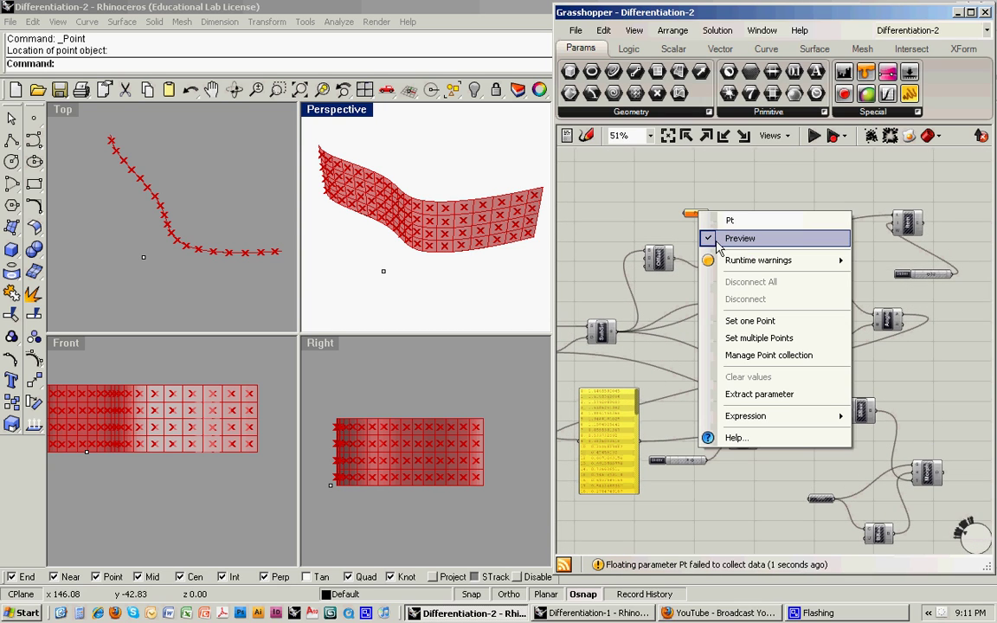
pyautogui.click(736, 321)
pyautogui.click(384, 274)
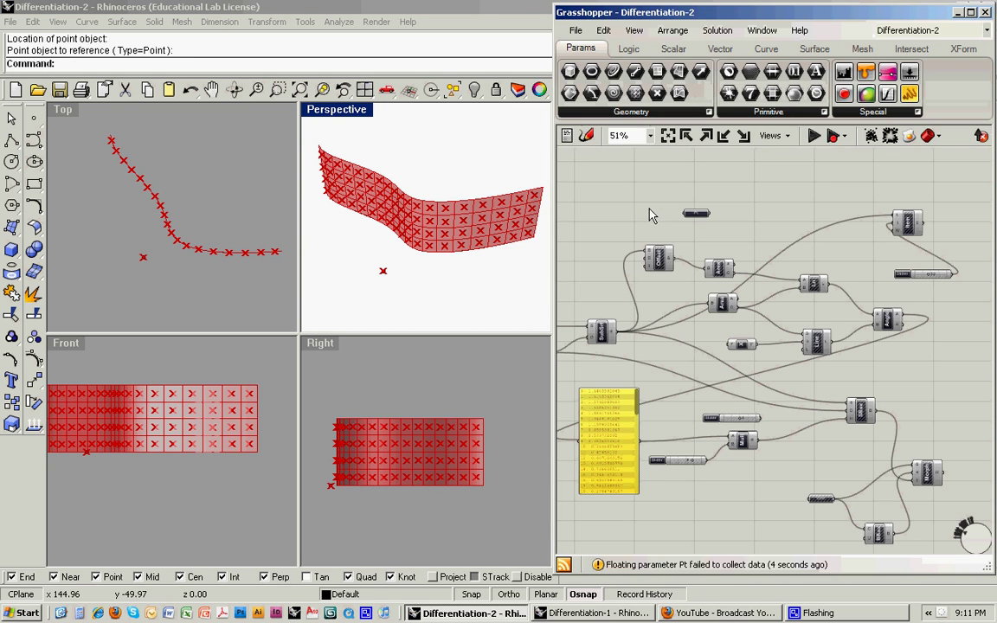
# - Move the Point parameter just above the upper Area component and shift the SubSrf-fed Area component slightly
pyautogui.moveTo(675, 216); pyautogui.dragTo(655, 211)
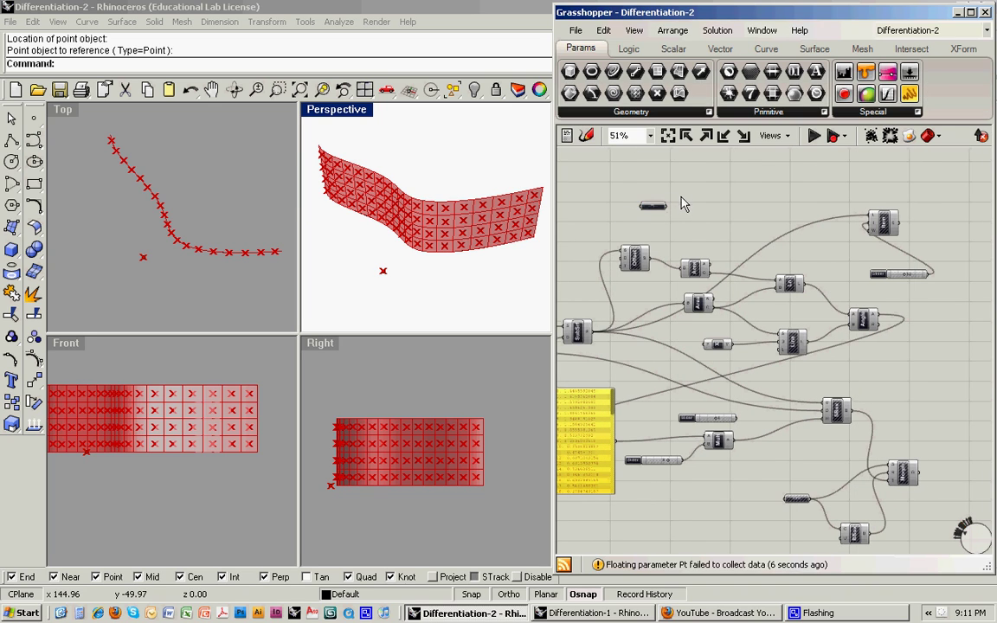
pyautogui.scroll(2, 683, 208)
pyautogui.click(698, 349)
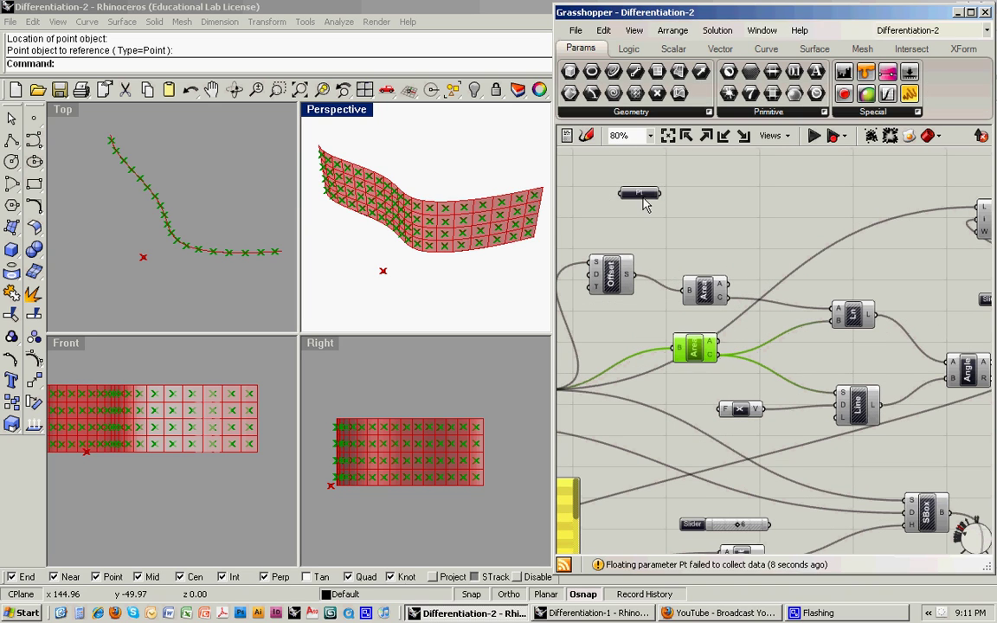
pyautogui.moveTo(644, 201); pyautogui.dragTo(702, 228)
pyautogui.click(698, 343)
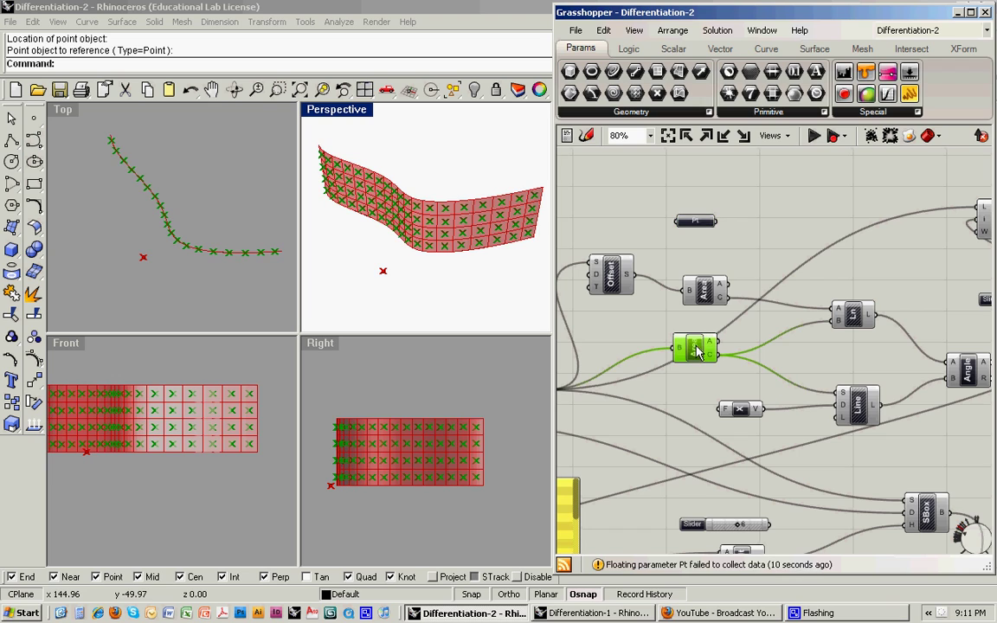
pyautogui.click(719, 259)
pyautogui.moveTo(704, 342); pyautogui.dragTo(717, 345)
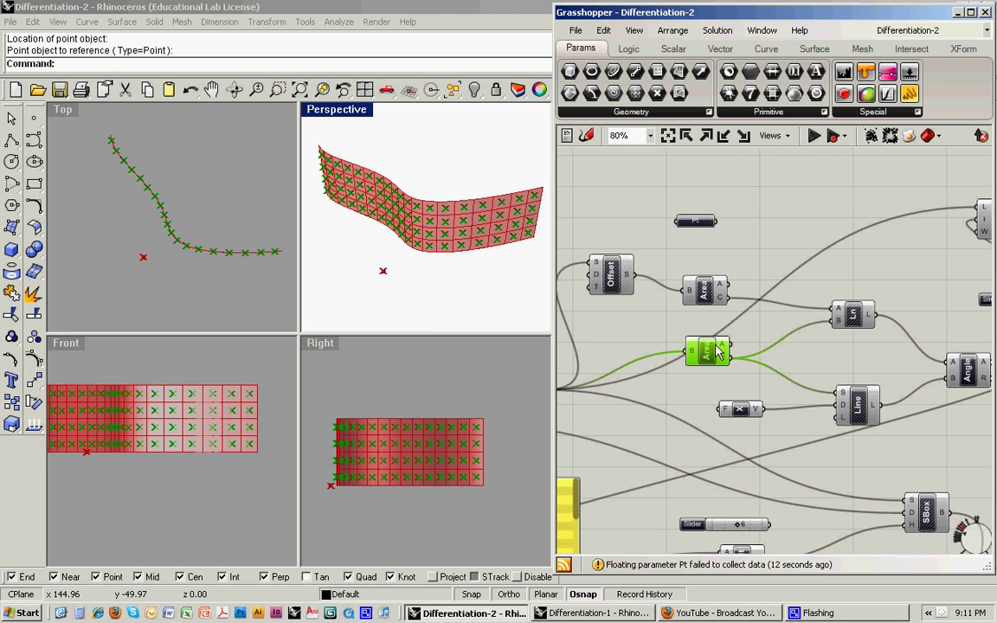
pyautogui.click(734, 253)
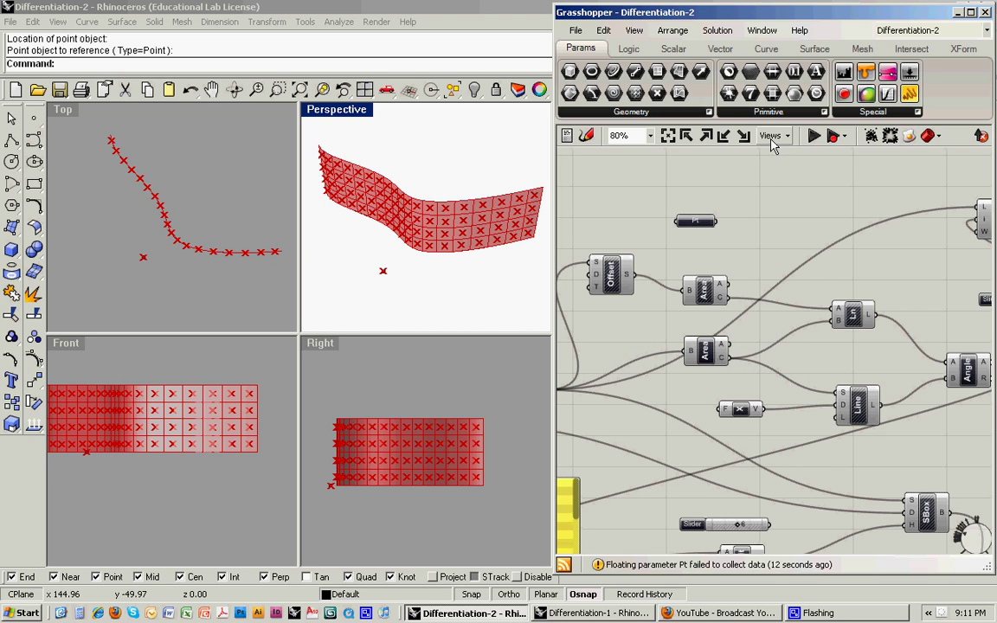
# - Add a Distance component to the canvas beside the Point parameter
pyautogui.click(773, 51)
pyautogui.click(722, 49)
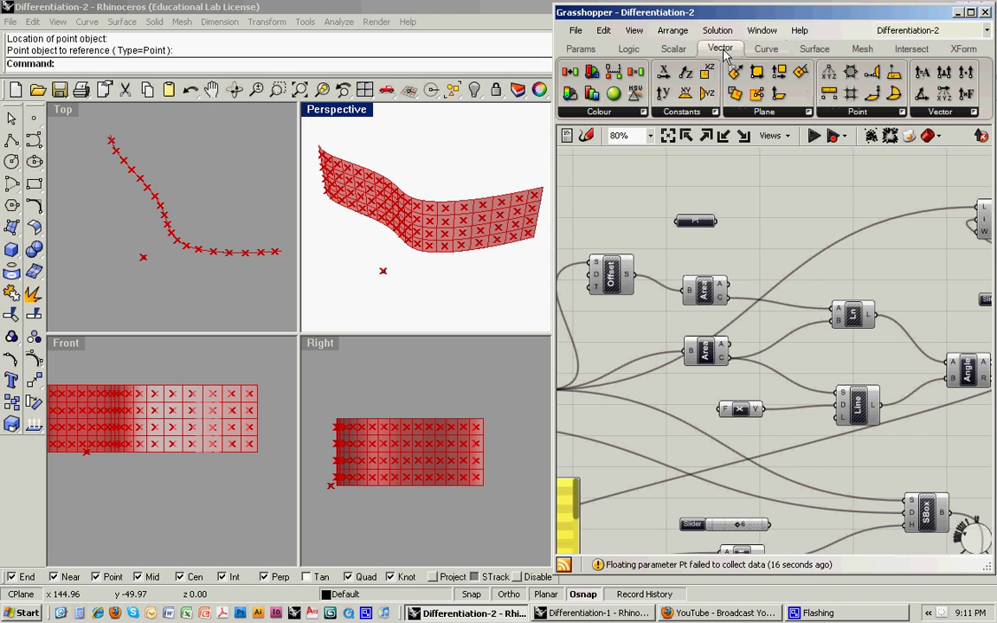
pyautogui.click(885, 116)
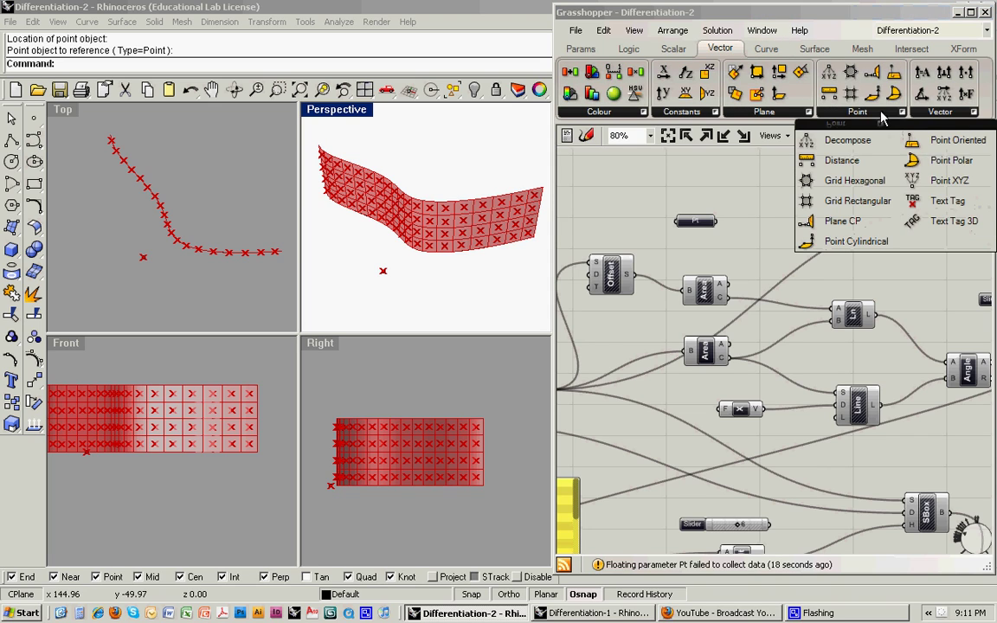
pyautogui.moveTo(849, 160); pyautogui.dragTo(782, 244)
pyautogui.click(746, 222)
# - Connect the Point parameter to the Distance input A and the SubSrf-fed Area's centroid output C to input B
pyautogui.moveTo(717, 221); pyautogui.dragTo(761, 236)
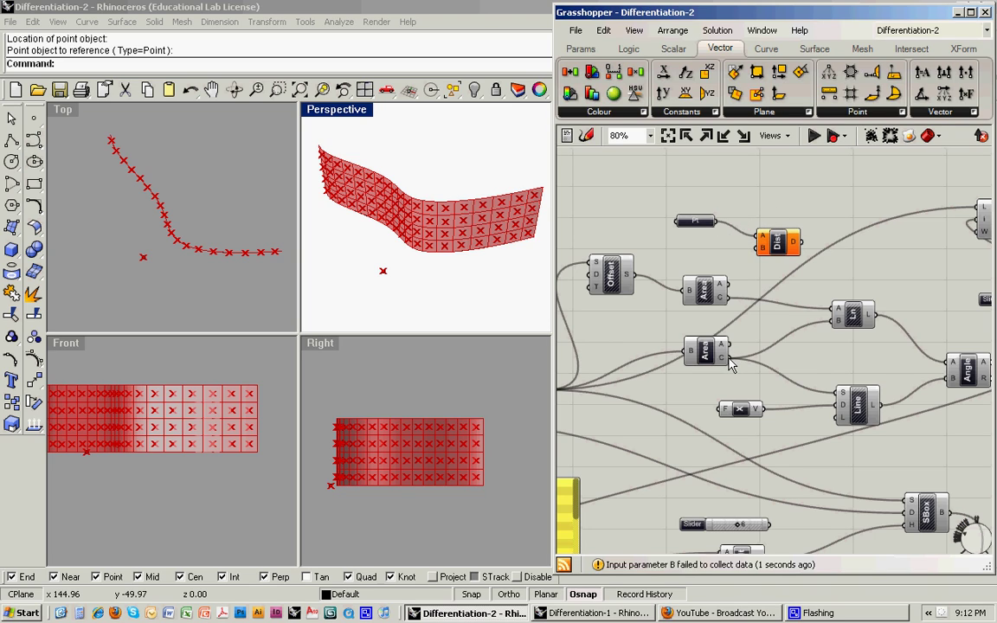
pyautogui.moveTo(723, 362)
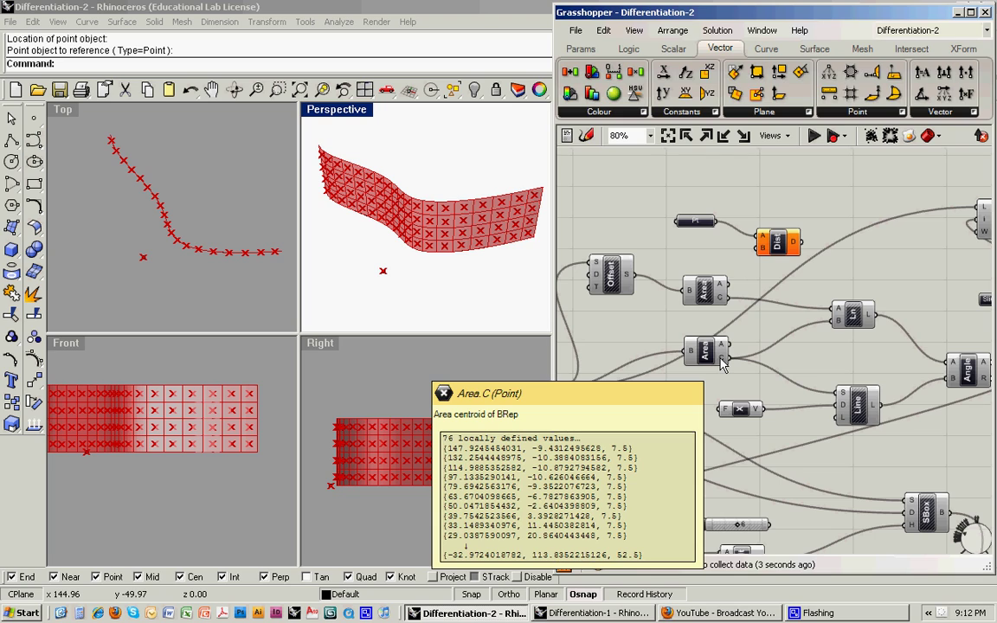
pyautogui.moveTo(726, 357); pyautogui.dragTo(793, 215)
pyautogui.click(779, 190)
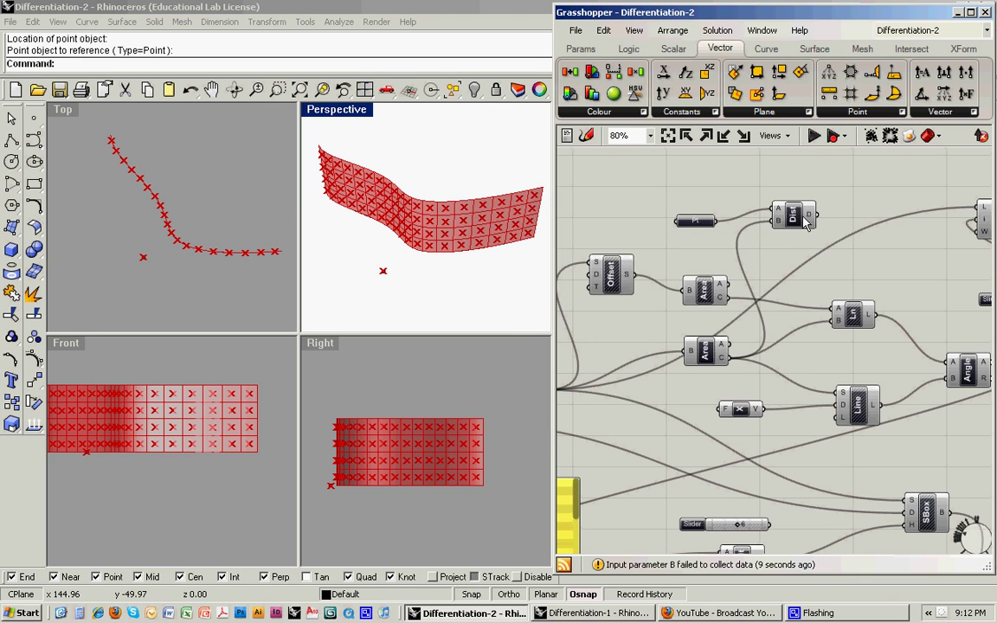
# - Move the Distance component higher on the canvas, above the Point parameter
pyautogui.scroll(-1, 764, 192)
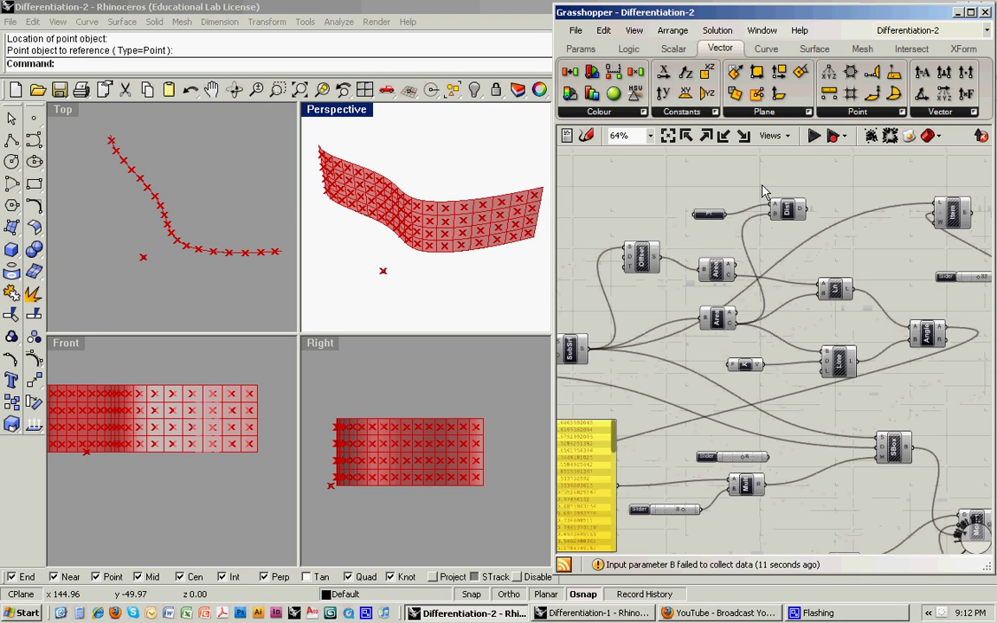
pyautogui.moveTo(792, 196); pyautogui.dragTo(736, 239, button='right')
pyautogui.moveTo(736, 245); pyautogui.dragTo(739, 200)
pyautogui.click(764, 195)
# - Add a panel fed by the Distance output D and look through the listed centroid-to-point distances
pyautogui.click(586, 47)
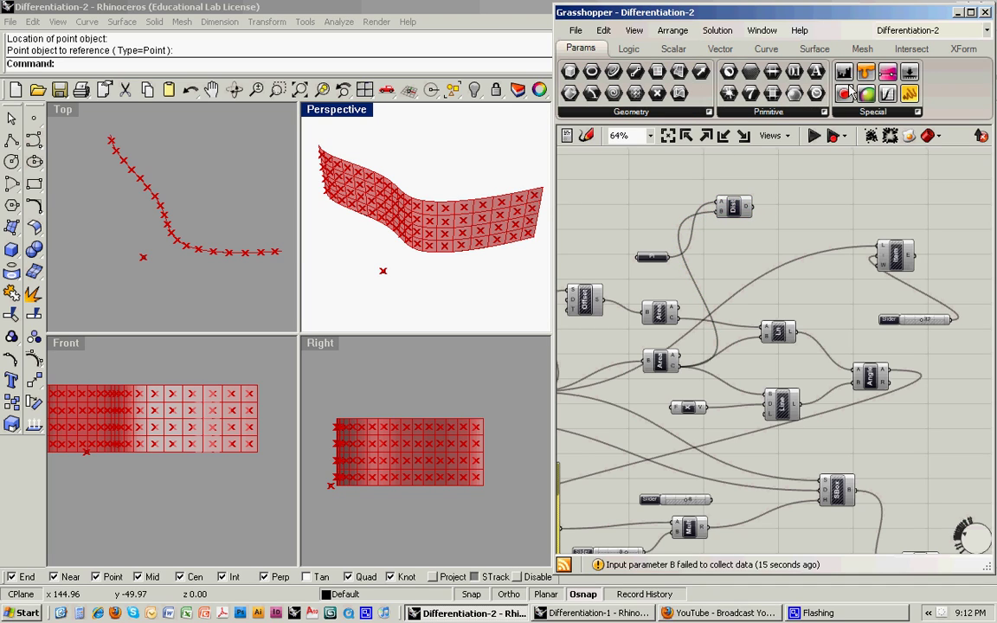
pyautogui.moveTo(911, 97); pyautogui.dragTo(814, 181)
pyautogui.moveTo(751, 207); pyautogui.dragTo(827, 237)
pyautogui.scroll(2, 859, 215)
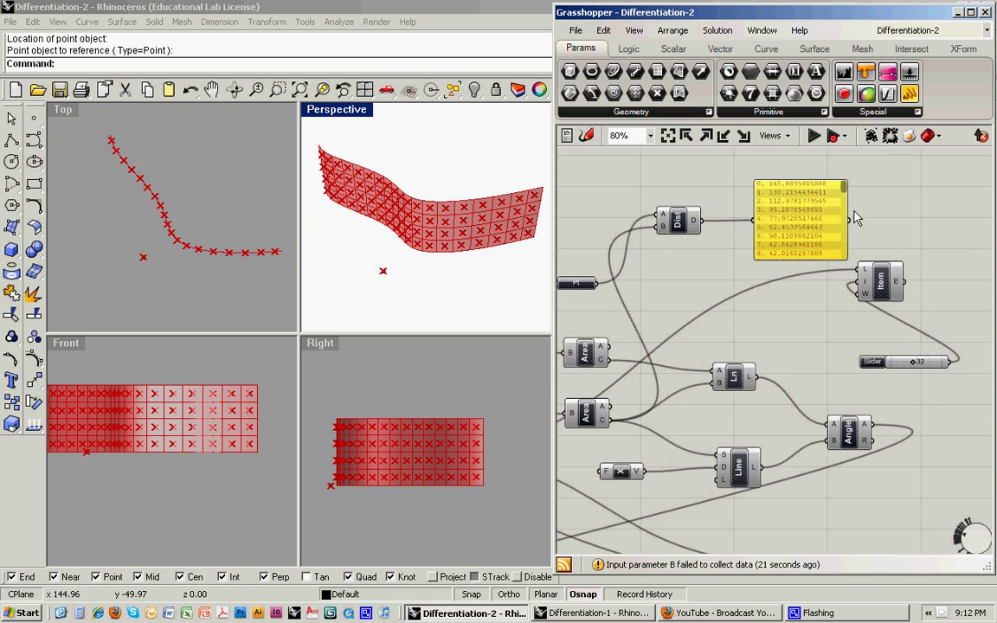
pyautogui.moveTo(842, 183); pyautogui.dragTo(753, 189)
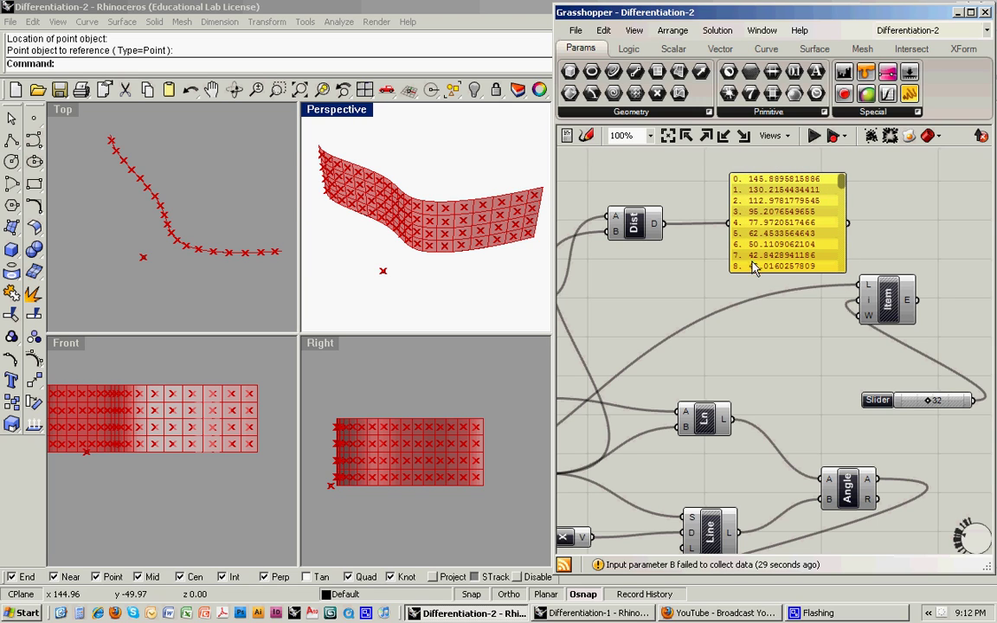
pyautogui.moveTo(842, 180); pyautogui.dragTo(840, 208)
pyautogui.scroll(-4, 873, 212)
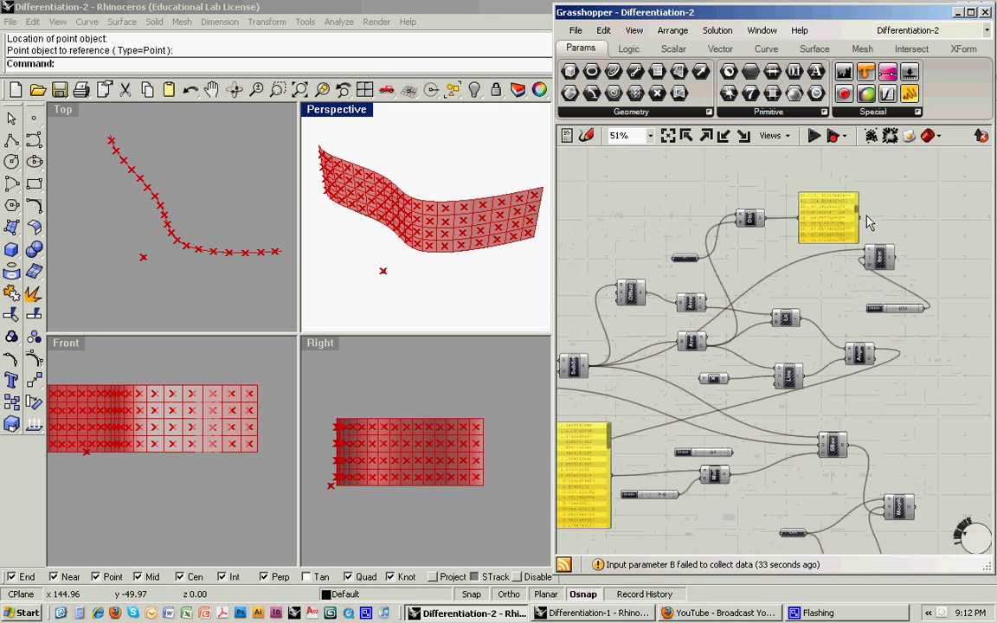
# - Move the Point parameter, Distance component and their panel together to the free space below the Mult component
pyautogui.moveTo(805, 240); pyautogui.dragTo(822, 226, button='right')
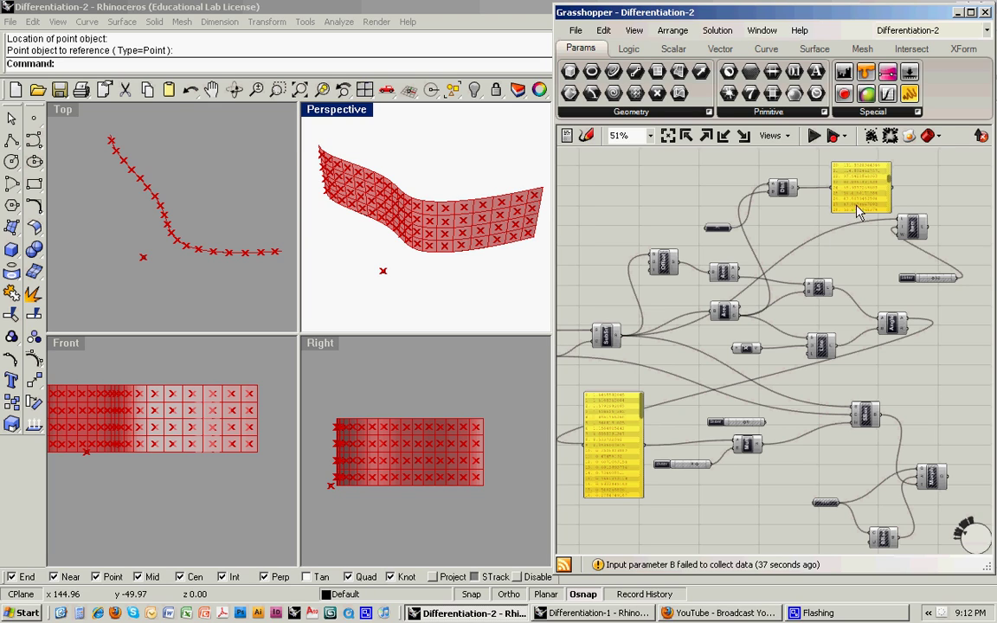
pyautogui.moveTo(861, 199); pyautogui.dragTo(844, 185)
pyautogui.click(901, 177)
pyautogui.moveTo(888, 183); pyautogui.dragTo(882, 206, button='right')
pyautogui.moveTo(900, 163); pyautogui.dragTo(724, 222)
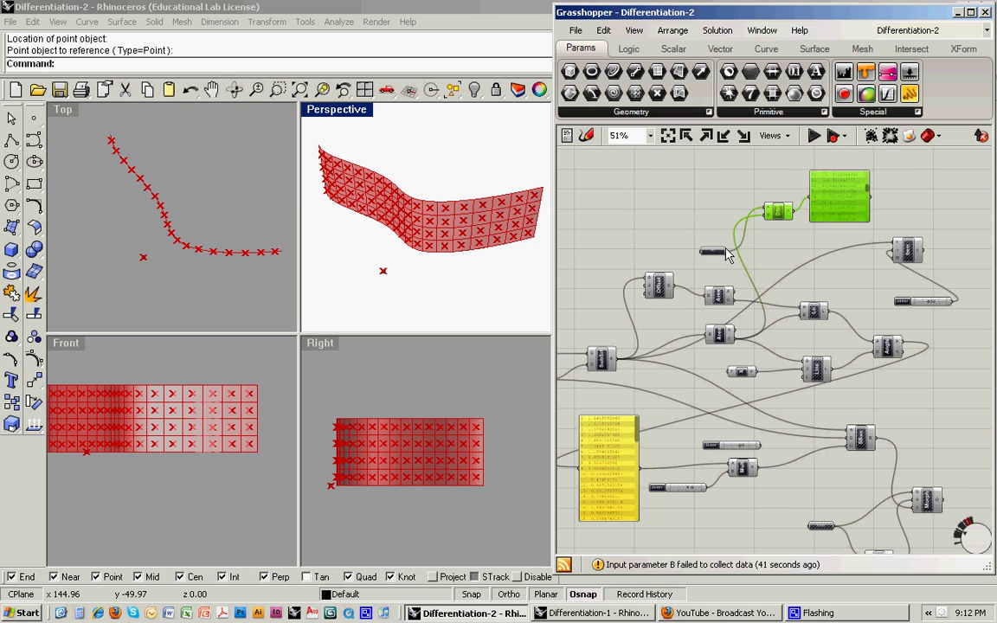
pyautogui.moveTo(825, 213); pyautogui.dragTo(723, 547)
pyautogui.moveTo(764, 521); pyautogui.dragTo(792, 402, button='right')
pyautogui.moveTo(769, 425); pyautogui.dragTo(761, 424)
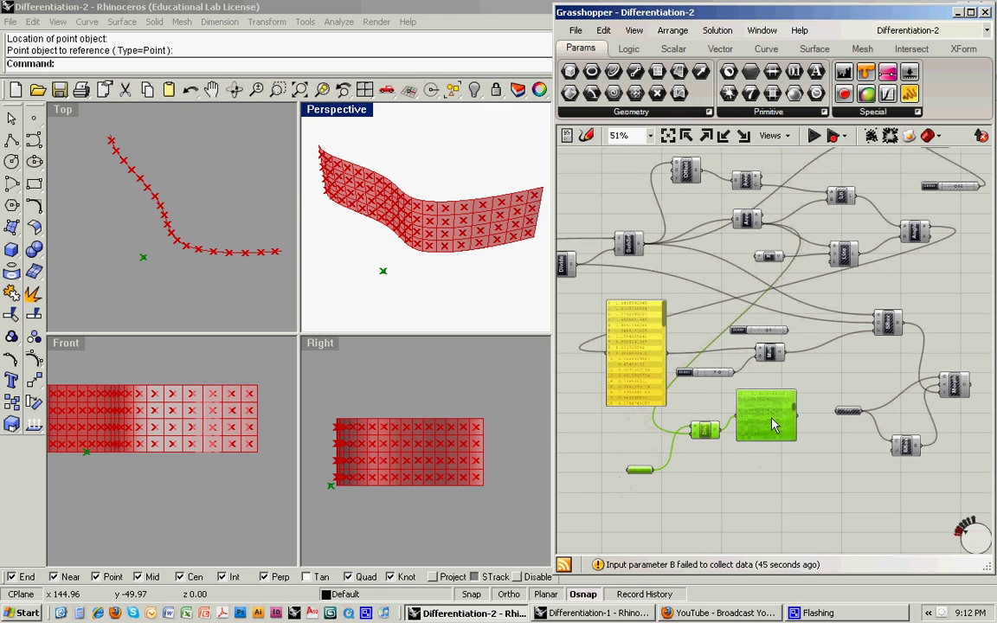
pyautogui.click(801, 379)
# - Shift the Point, Distance and panel group further down, clear of the Mult component and its slider
pyautogui.scroll(4, 801, 379)
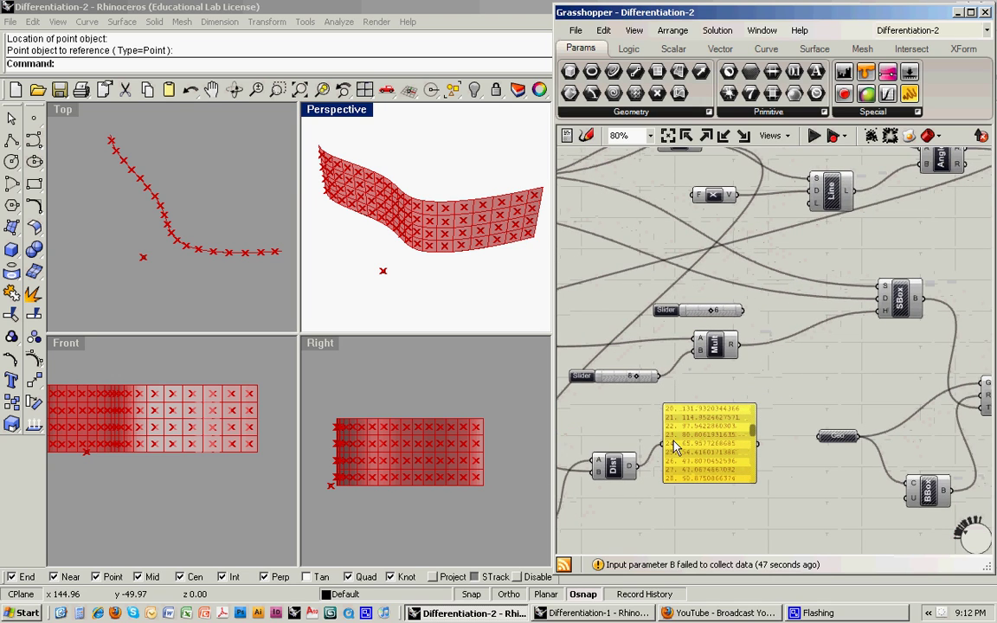
pyautogui.scroll(-4, 753, 433)
pyautogui.moveTo(764, 433); pyautogui.dragTo(650, 484)
pyautogui.keyDown('shift'); pyautogui.click(609, 495); pyautogui.keyUp('shift')
pyautogui.moveTo(722, 461); pyautogui.dragTo(670, 493)
pyautogui.click(710, 418)
# - Disconnect the Mult result from the SBox height input H
pyautogui.scroll(4, 708, 424)
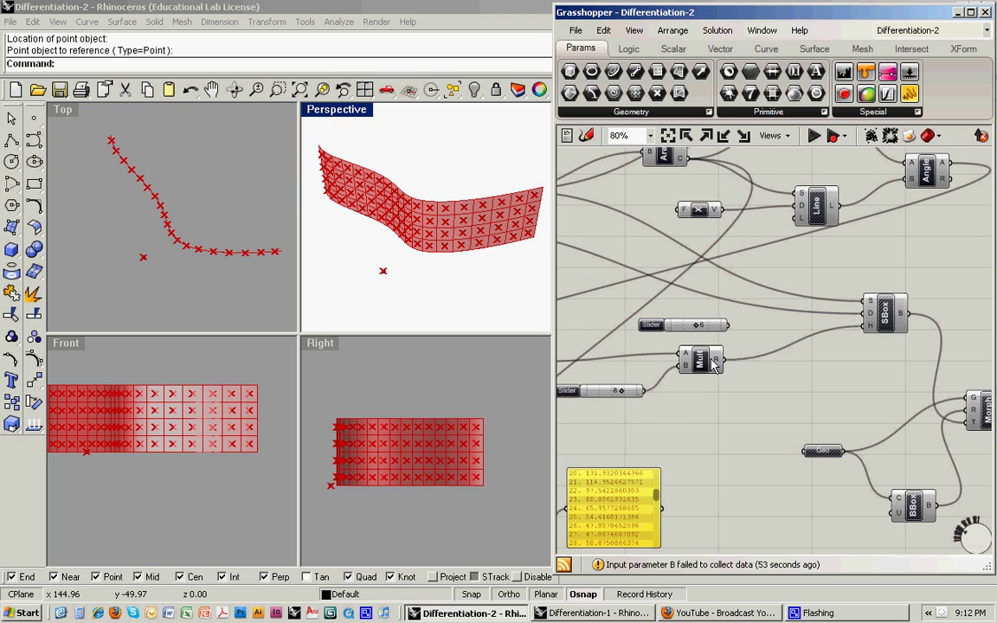
pyautogui.moveTo(697, 371); pyautogui.dragTo(715, 403, button='right')
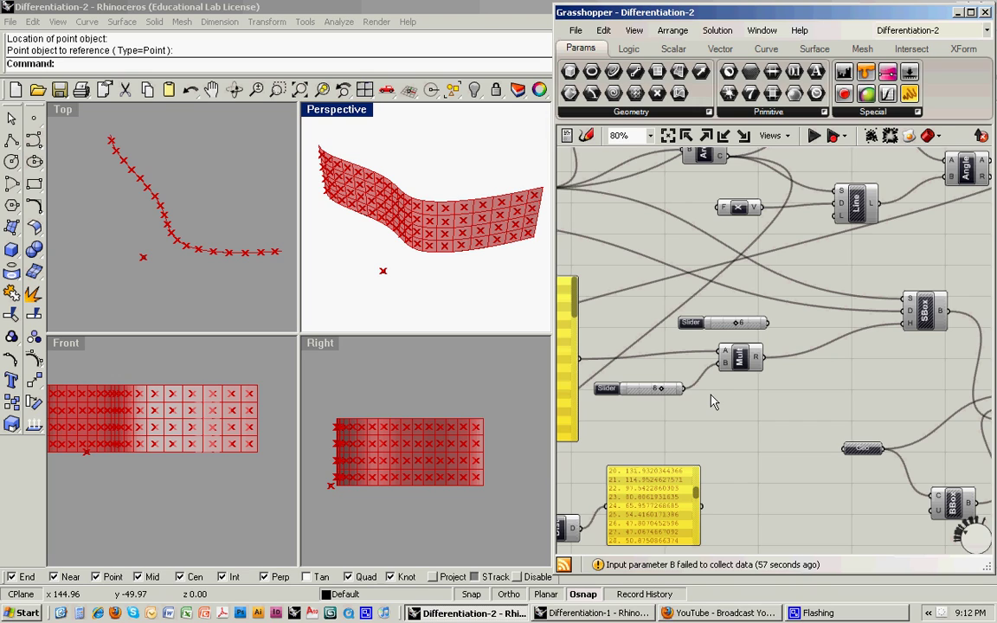
pyautogui.rightClick(911, 326)
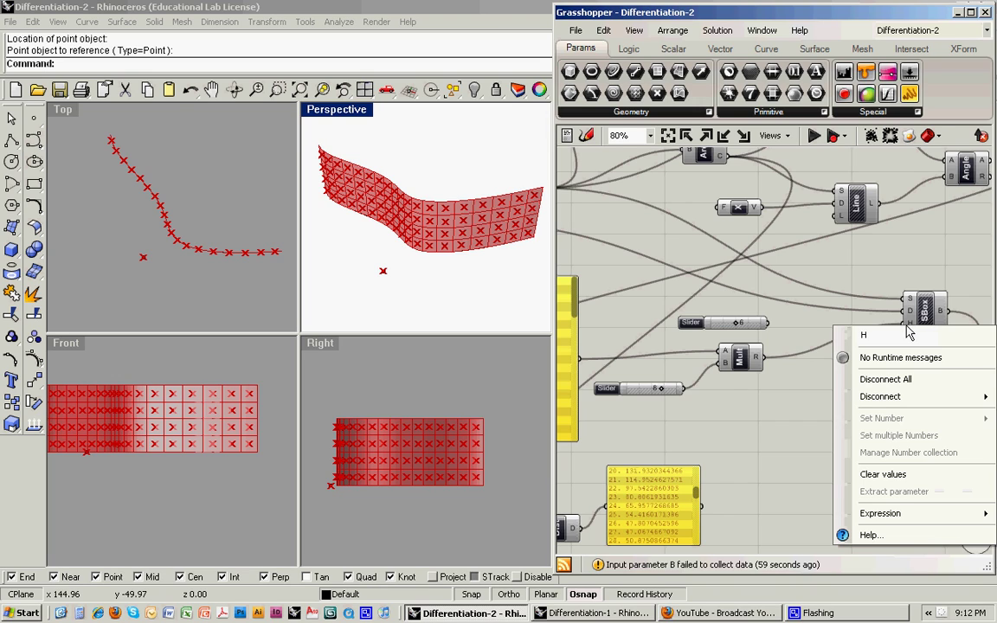
pyautogui.click(876, 377)
# - Turn on the Morph component's preview and feed the distance panel's output into the SBox height input H
pyautogui.moveTo(858, 374); pyautogui.dragTo(757, 355, button='right')
pyautogui.scroll(-1, 799, 407)
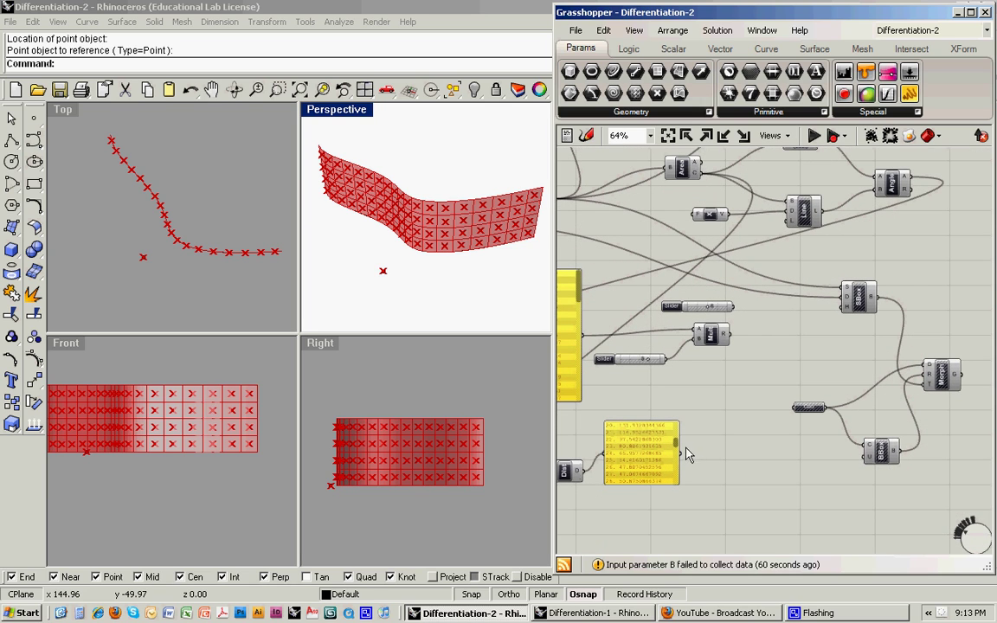
pyautogui.rightClick(941, 378)
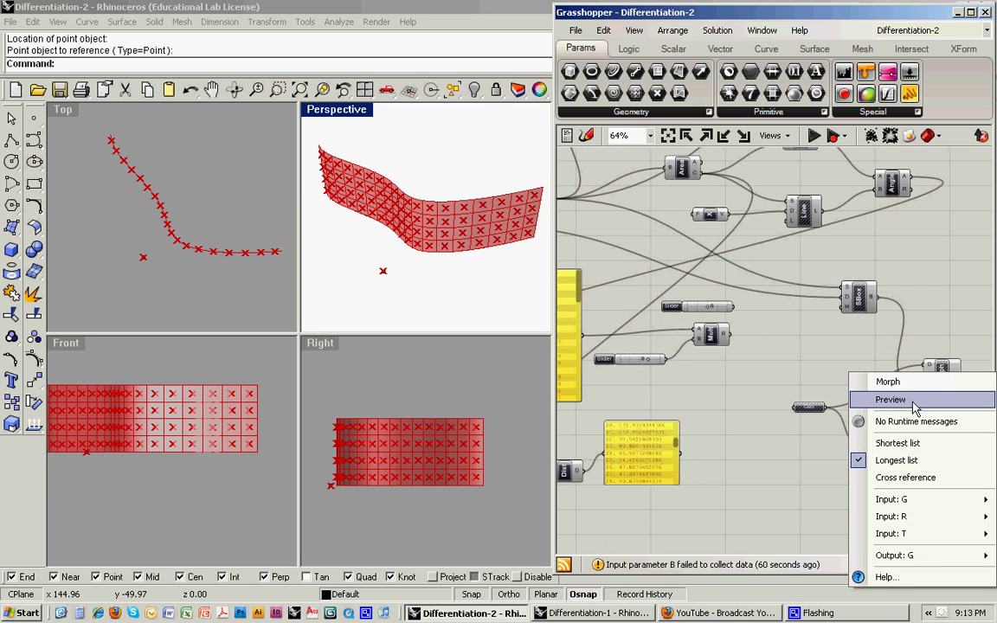
pyautogui.click(901, 401)
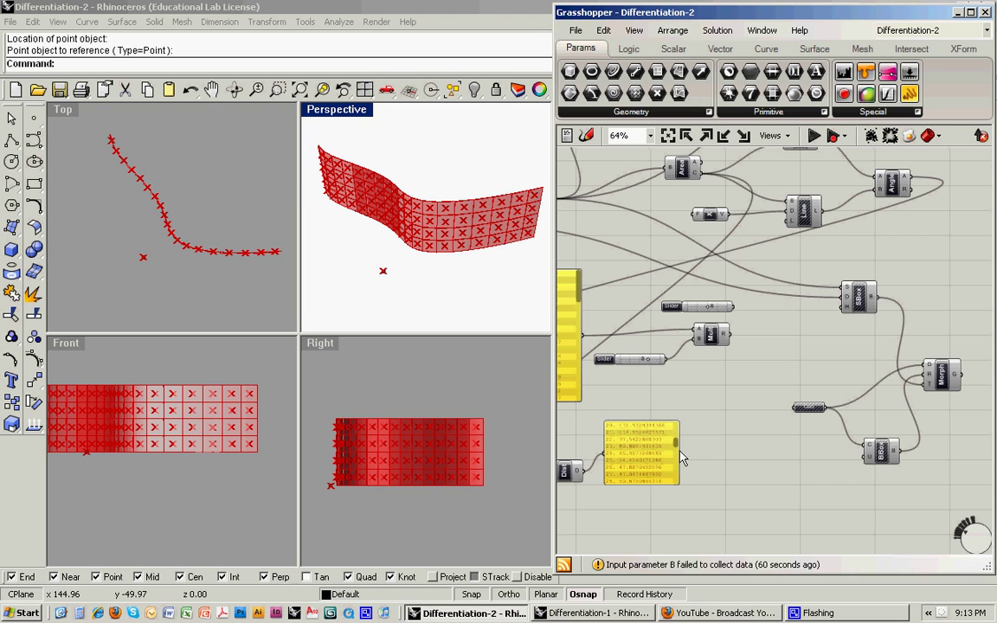
pyautogui.moveTo(680, 452); pyautogui.dragTo(844, 307)
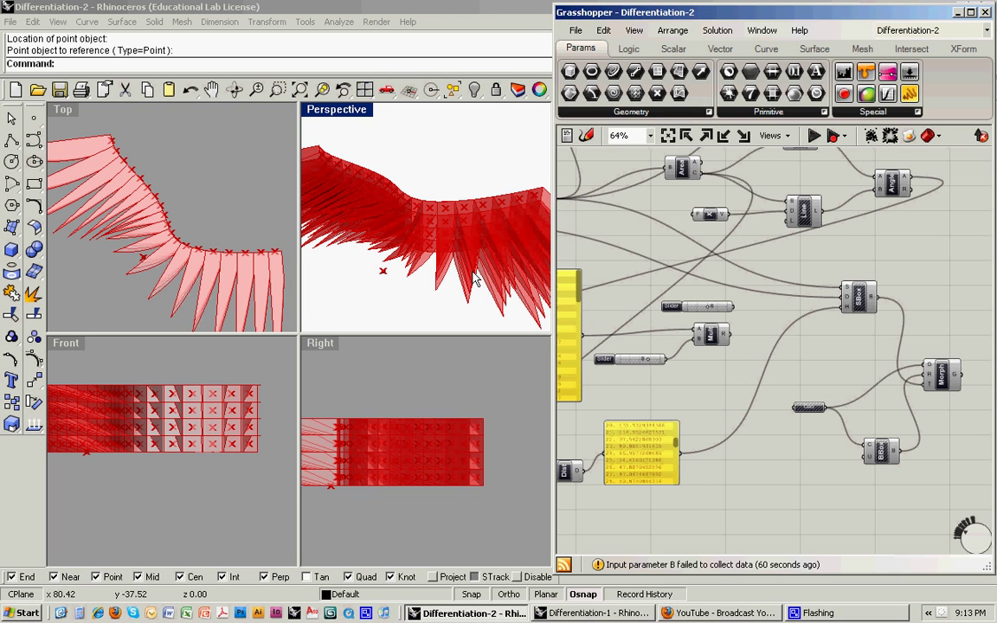
pyautogui.moveTo(474, 280); pyautogui.dragTo(411, 210, button='right')
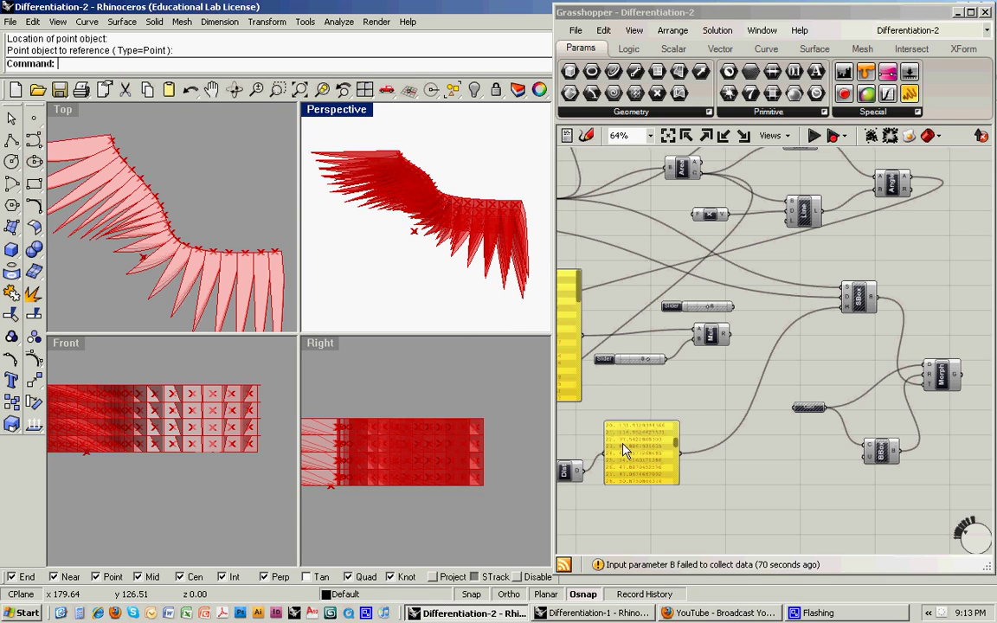
# - Add a second Multiplication component in the free space between the distance panel and the SBox component
pyautogui.scroll(5, 623, 433)
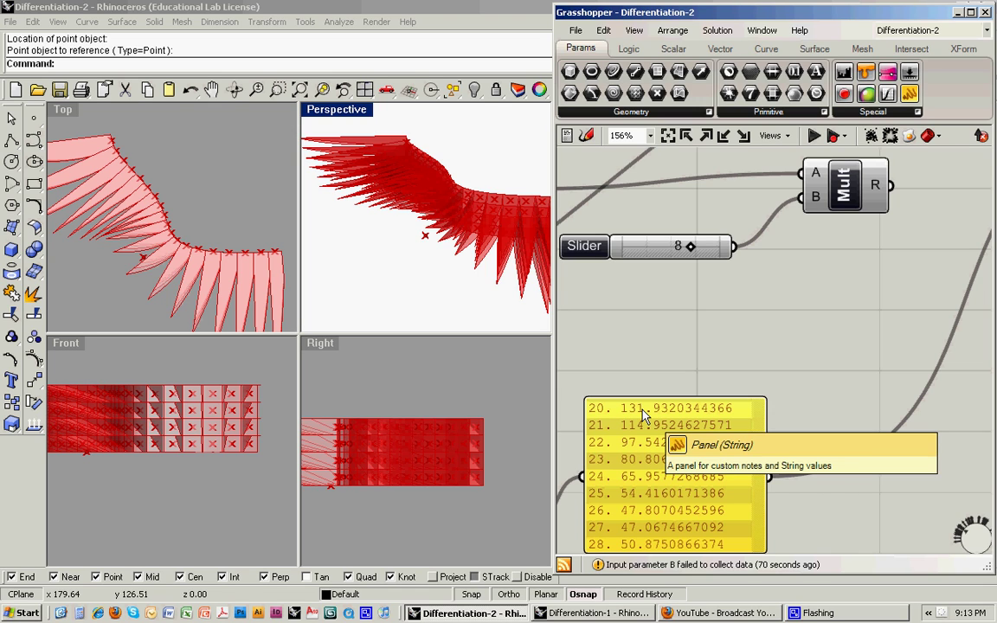
pyautogui.scroll(-2, 667, 374)
pyautogui.moveTo(689, 335); pyautogui.dragTo(634, 368, button='right')
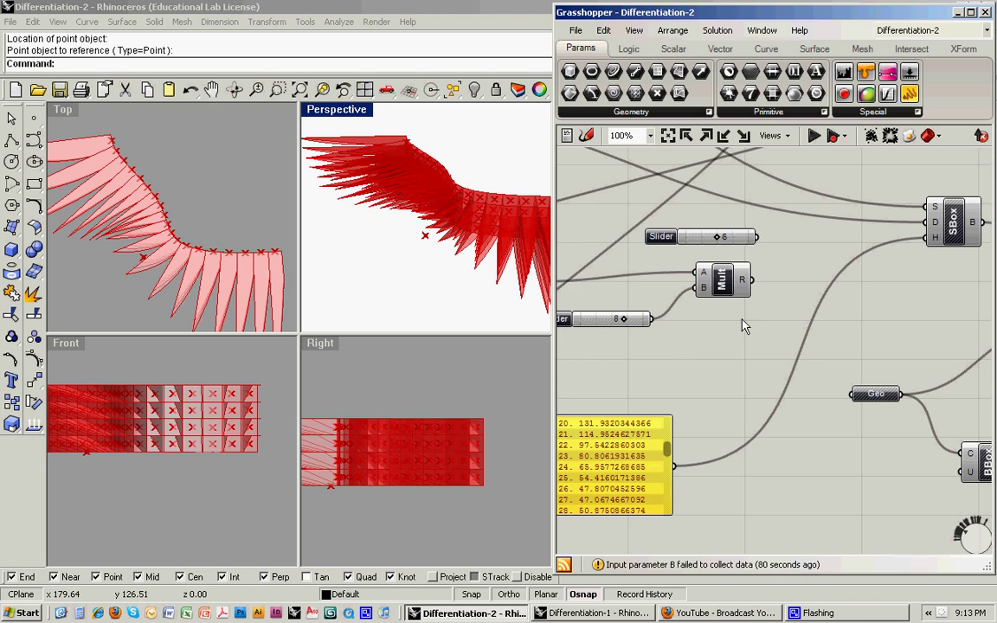
pyautogui.scroll(-2, 741, 325)
pyautogui.moveTo(737, 324); pyautogui.dragTo(724, 349, button='right')
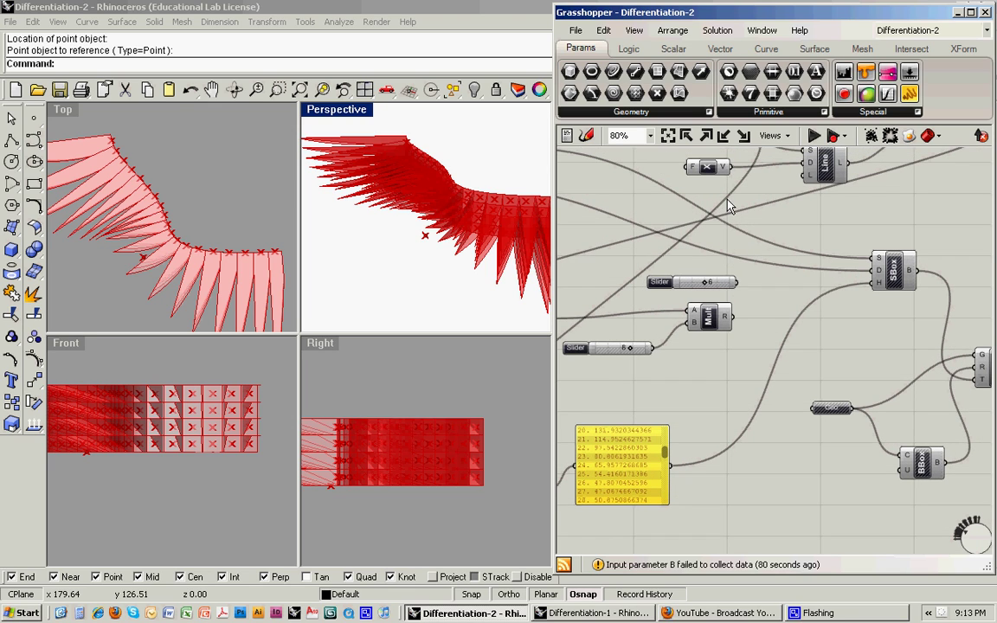
pyautogui.click(674, 50)
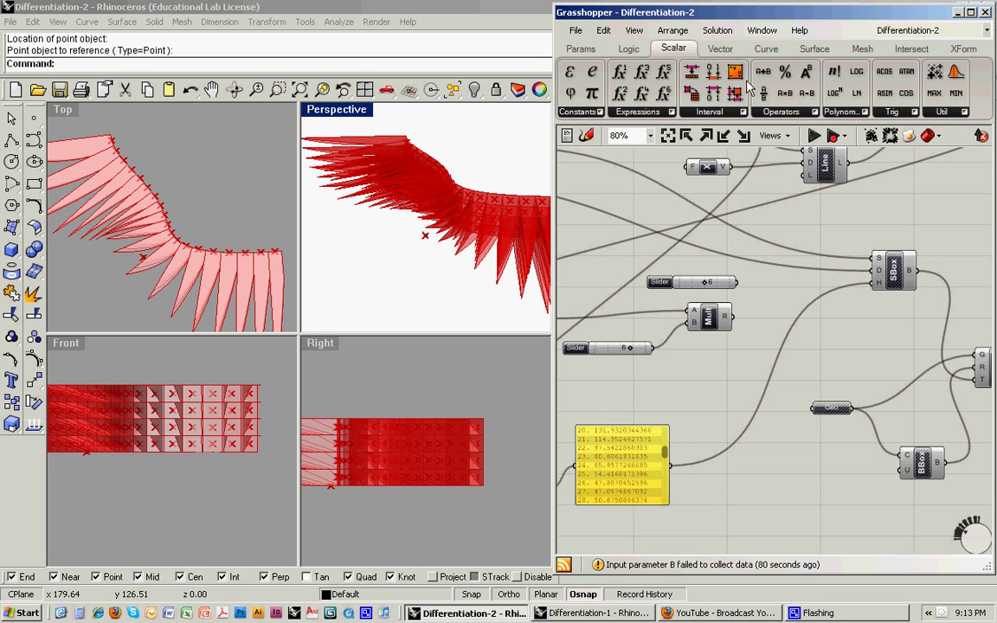
pyautogui.click(779, 113)
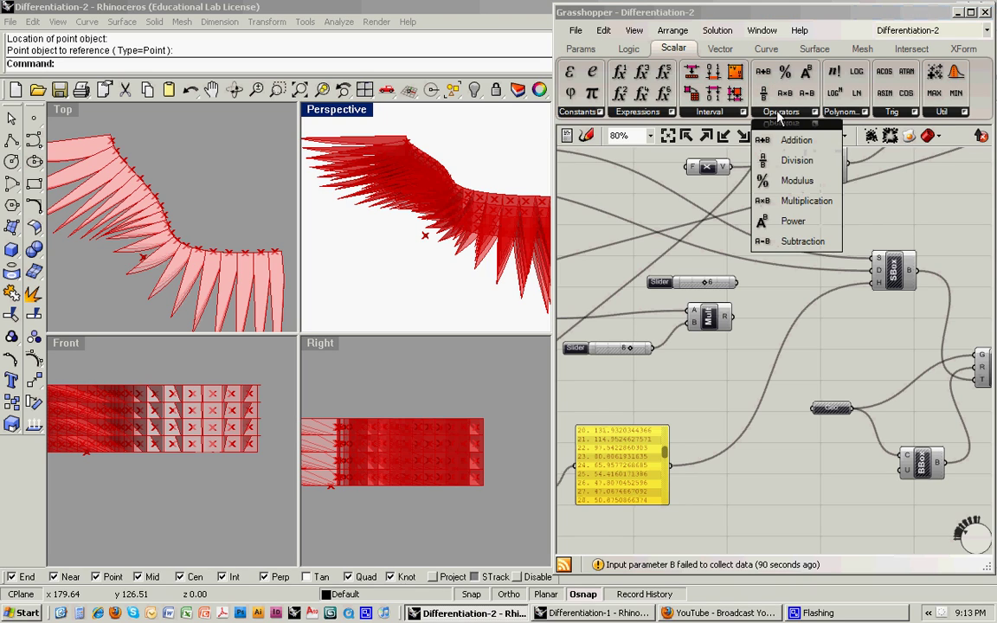
pyautogui.click(801, 201)
pyautogui.click(820, 353)
pyautogui.moveTo(817, 363)
pyautogui.mouseDown()
pyautogui.moveTo(829, 369)
pyautogui.moveTo(825, 351)
pyautogui.mouseUp()
# - Disconnect the distance panel from SBox input H and wire it into input A of the new Mult component
pyautogui.rightClick(879, 285)
pyautogui.click(881, 336)
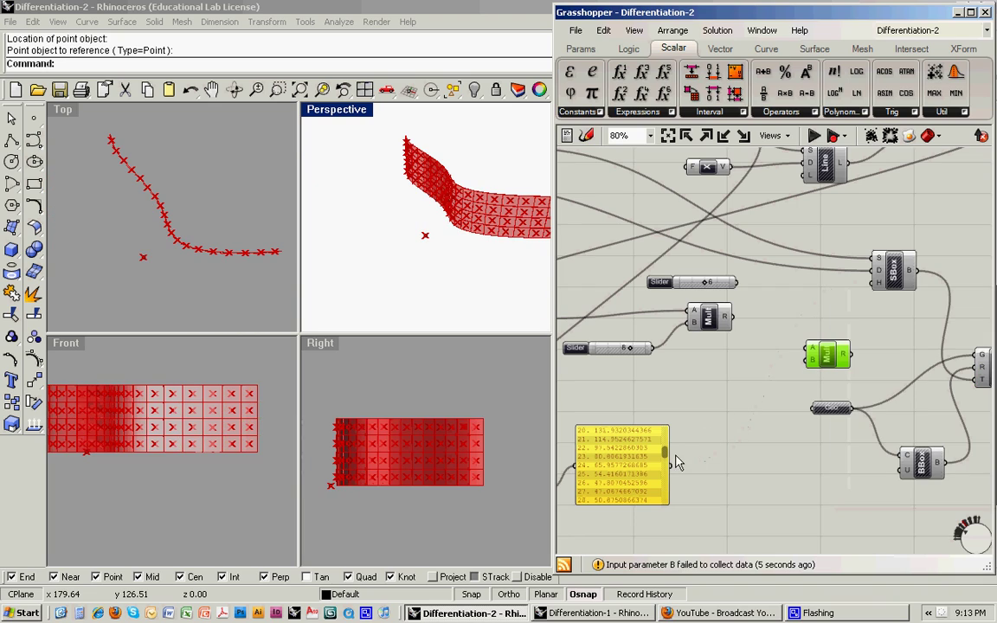
pyautogui.moveTo(671, 468); pyautogui.dragTo(793, 352)
pyautogui.click(807, 336)
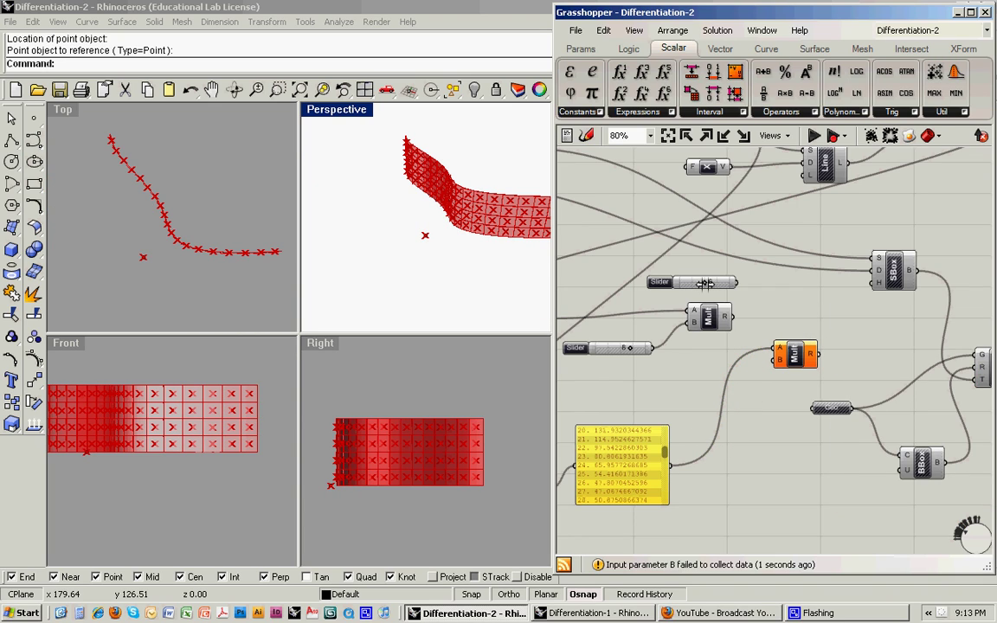
# - Duplicate the unconnected slider set to 6, place the copy below the new Mult component, and change its type to floating point
pyautogui.click(706, 283)
pyautogui.keyDown('alt'); pyautogui.moveTo(714, 287); pyautogui.dragTo(720, 397); pyautogui.keyUp('alt')
pyautogui.click(758, 394)
pyautogui.rightClick(734, 398)
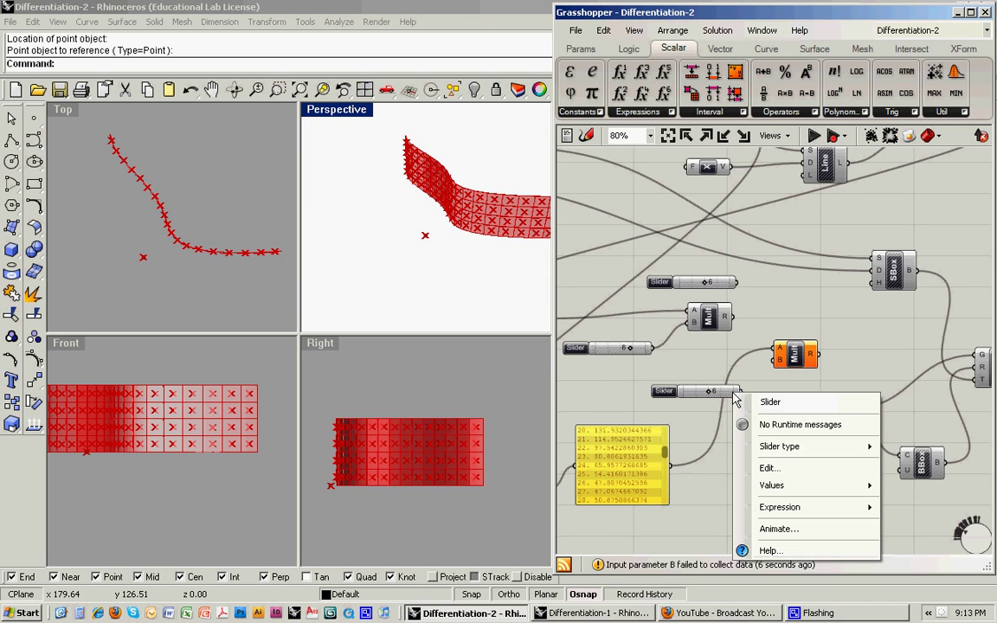
pyautogui.moveTo(775, 446)
pyautogui.click(703, 448)
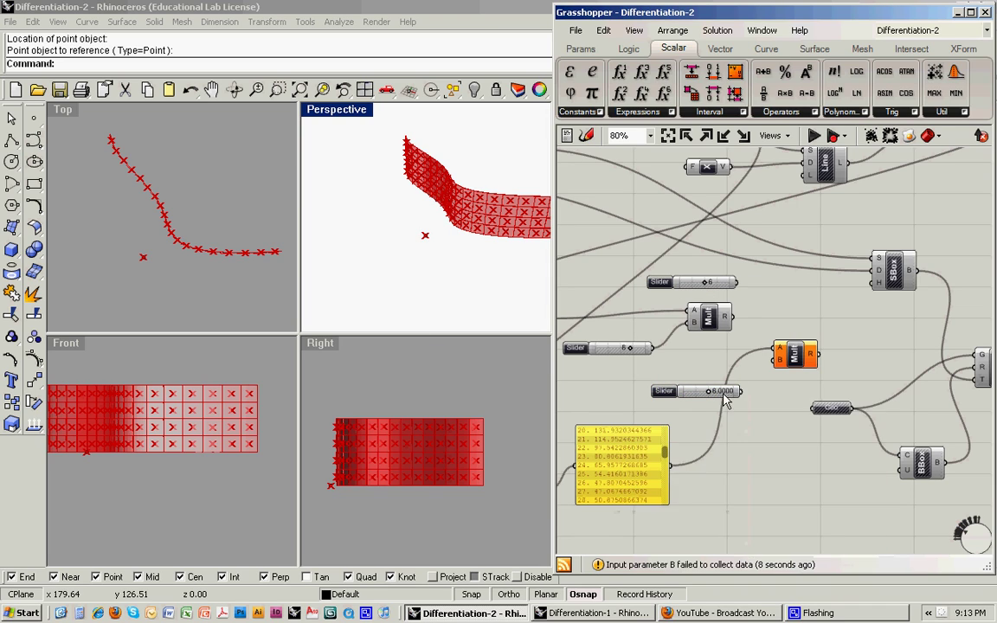
# - Set the copied slider's lower limit to 0 and upper limit to 1, and commit the changes
pyautogui.rightClick(727, 392)
pyautogui.moveTo(778, 487)
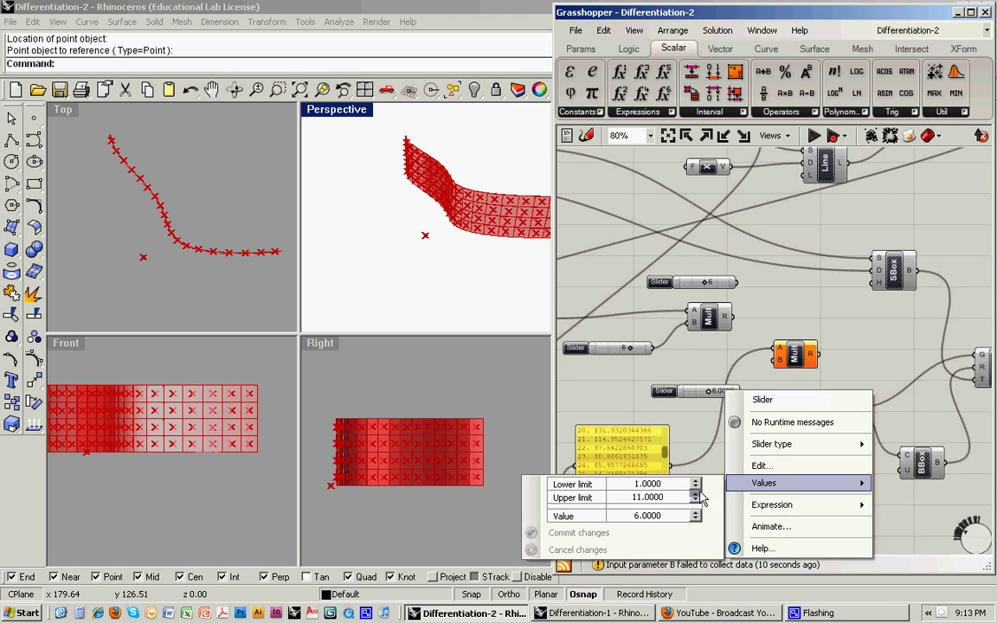
pyautogui.click(631, 485)
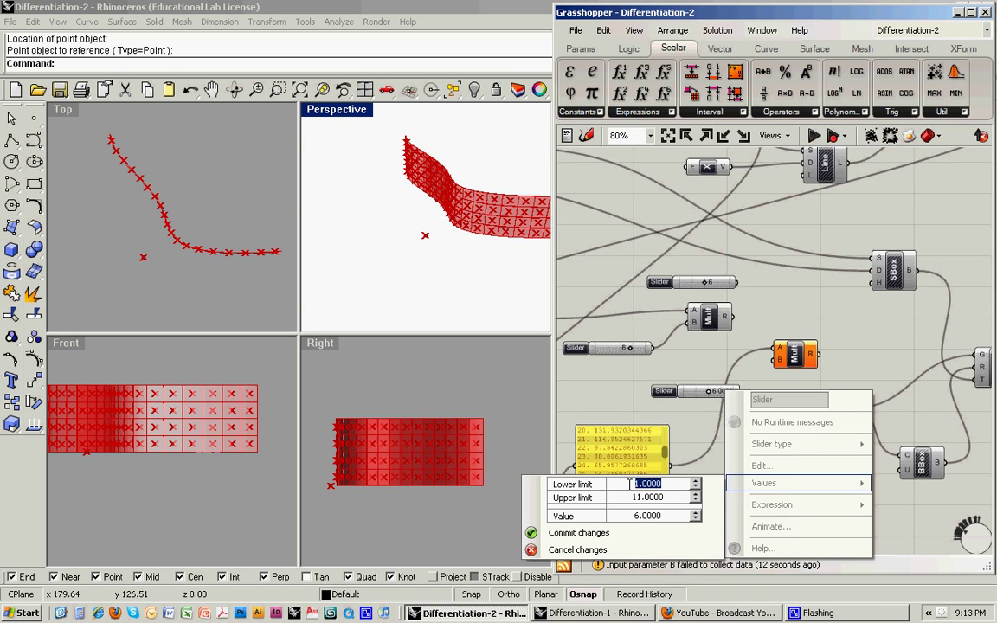
pyautogui.write('0')
pyautogui.click(612, 499)
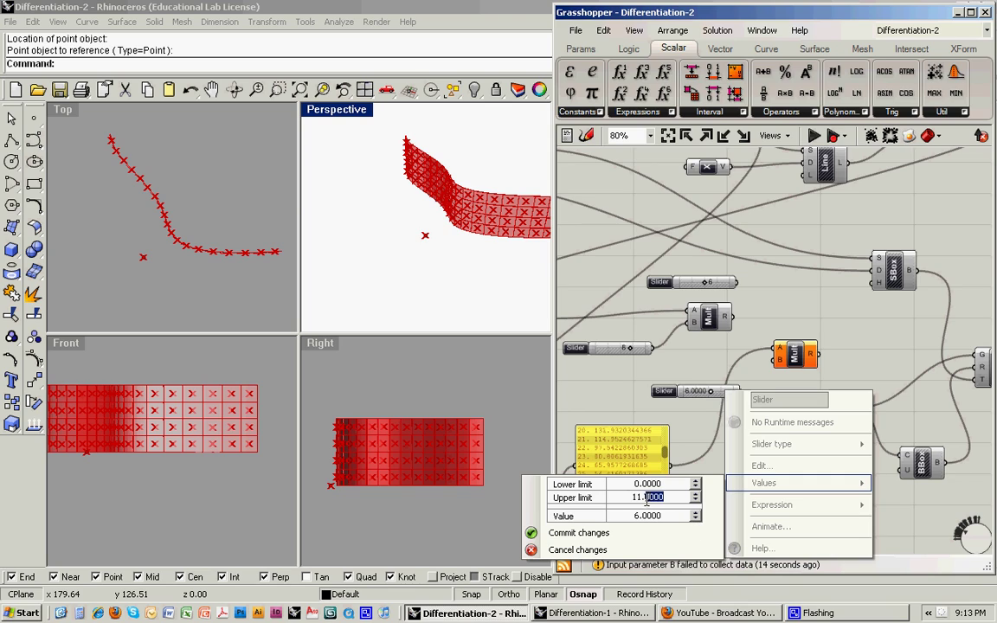
pyautogui.write('1')
pyautogui.click(674, 516)
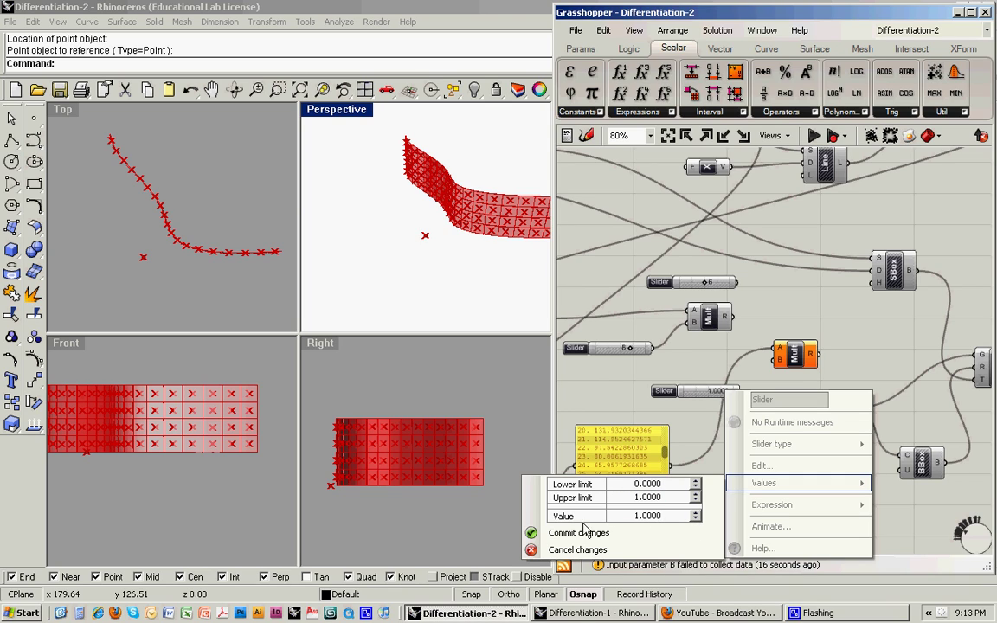
pyautogui.click(585, 531)
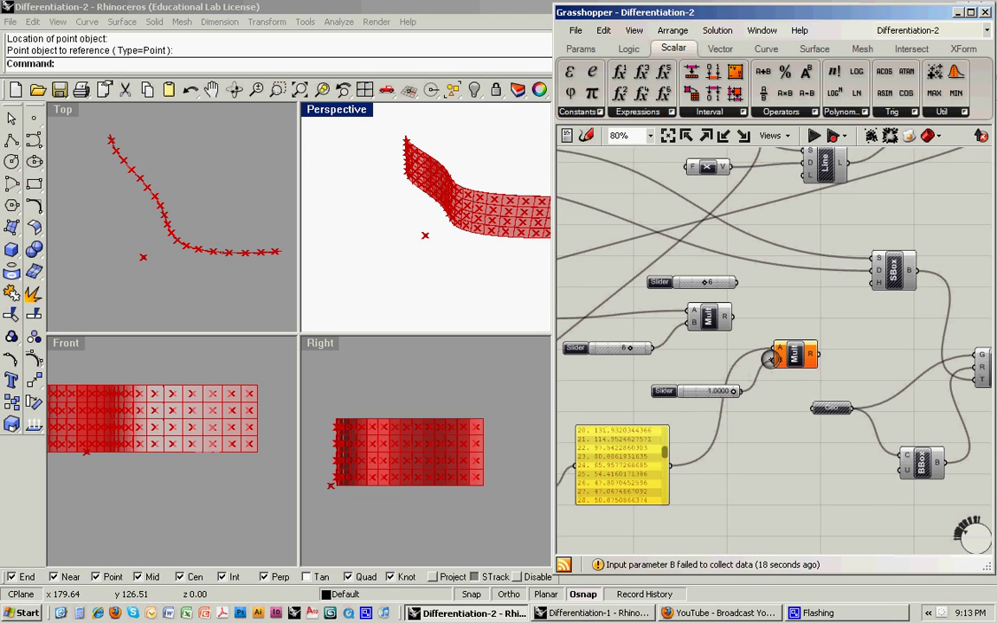
# - Connect the copied slider to the new Mult's input B and its result to SBox input H, lowering the slider to about 0.155
pyautogui.moveTo(771, 358); pyautogui.dragTo(869, 282)
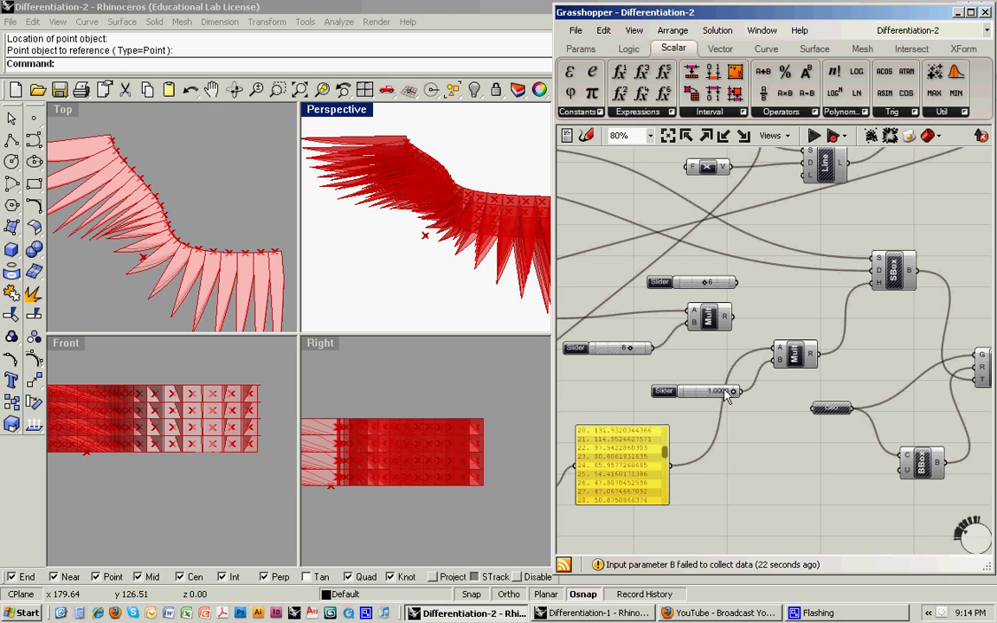
pyautogui.moveTo(735, 391); pyautogui.dragTo(697, 391)
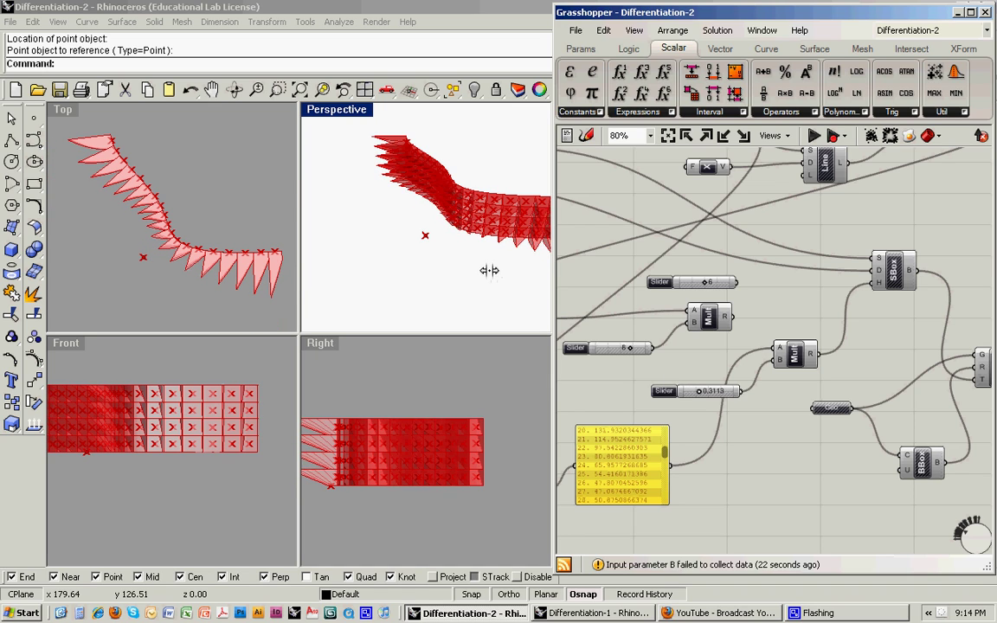
pyautogui.moveTo(461, 267)
pyautogui.keyDown('shift'); pyautogui.mouseDown(button='right')
pyautogui.moveTo(450, 270)
pyautogui.moveTo(464, 278)
pyautogui.mouseUp(button='right'); pyautogui.keyUp('shift')
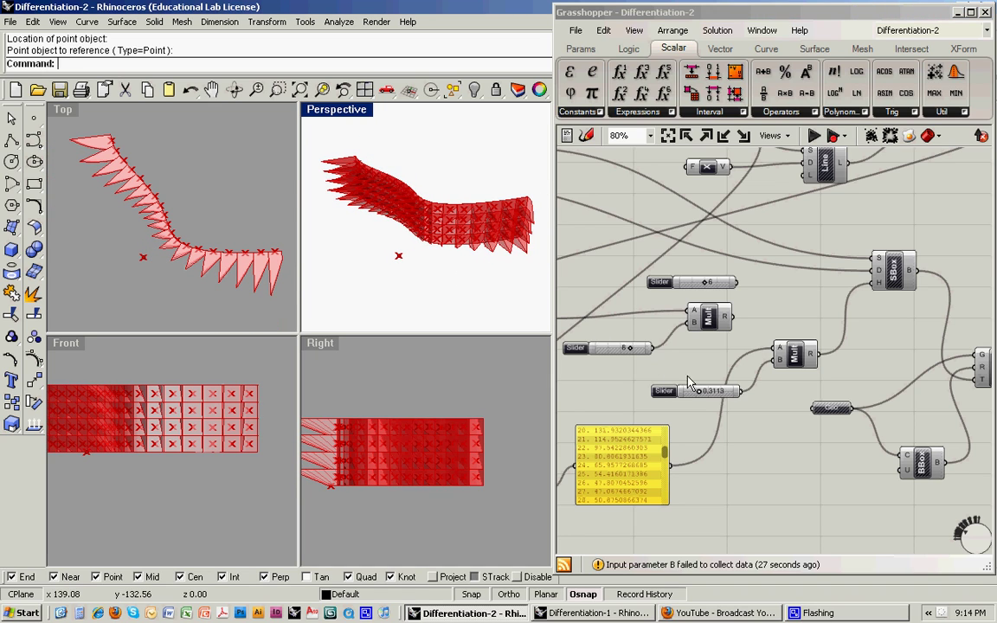
pyautogui.moveTo(700, 392); pyautogui.dragTo(693, 391)
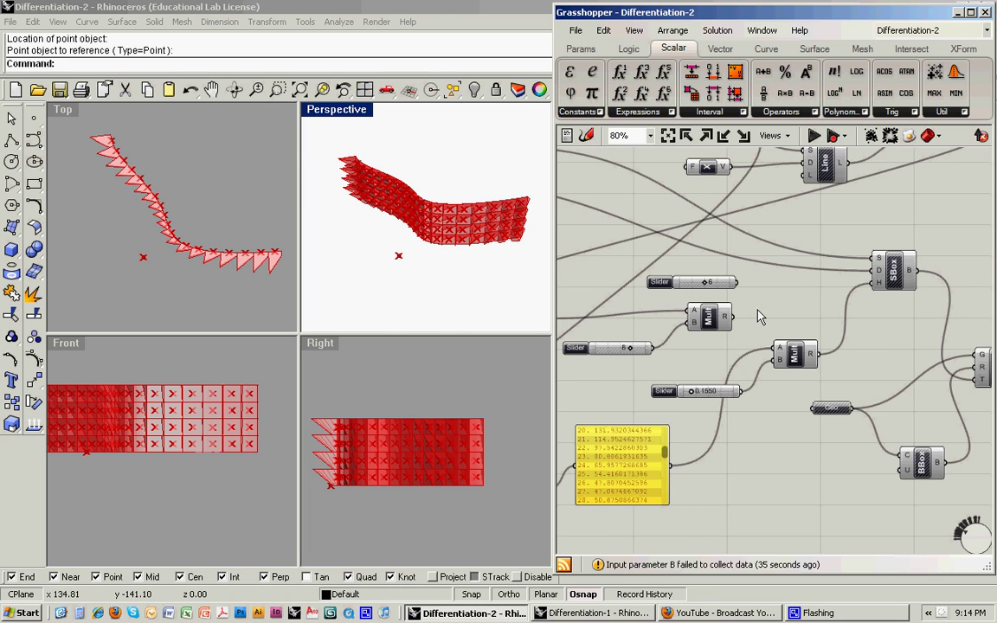
# - Turn off the preview of the panel-centroid Area component and of the SubSrf component
pyautogui.moveTo(758, 310); pyautogui.dragTo(778, 414, button='right')
pyautogui.scroll(-1, 778, 415)
pyautogui.rightClick(710, 255)
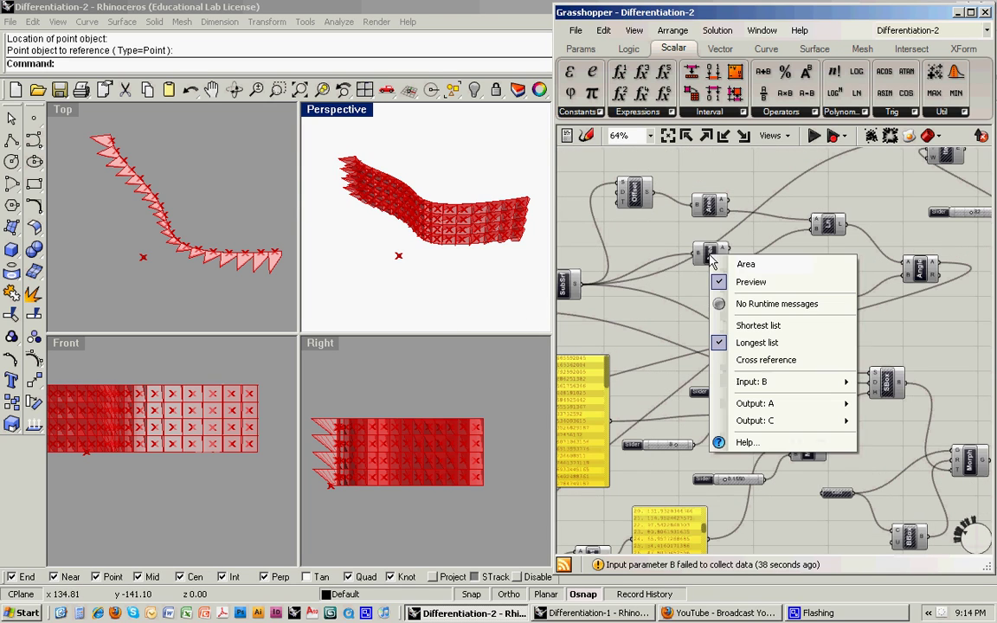
pyautogui.click(750, 283)
pyautogui.moveTo(652, 298); pyautogui.dragTo(771, 288, button='right')
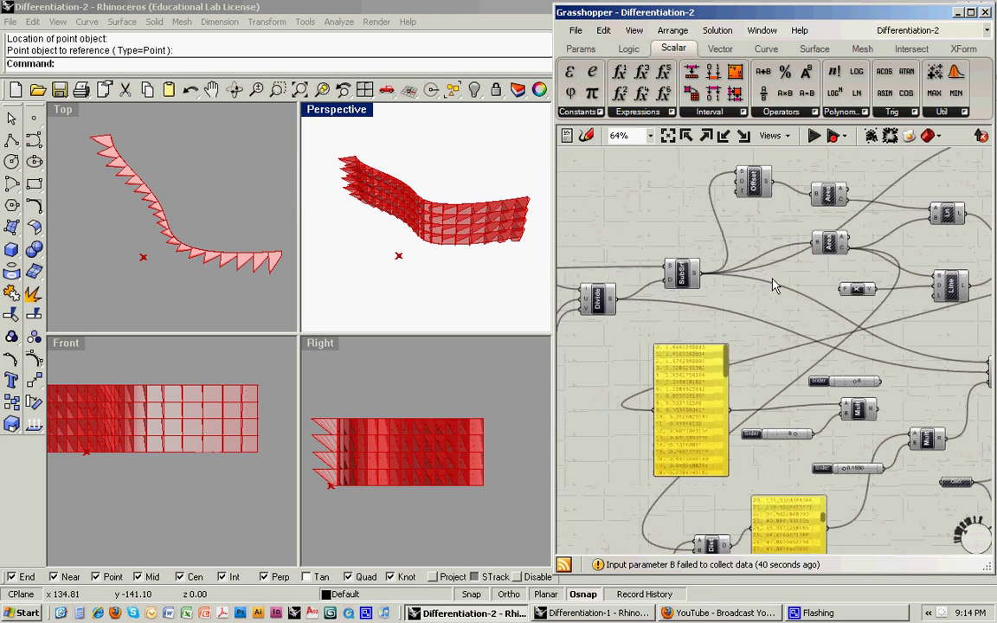
pyautogui.rightClick(683, 277)
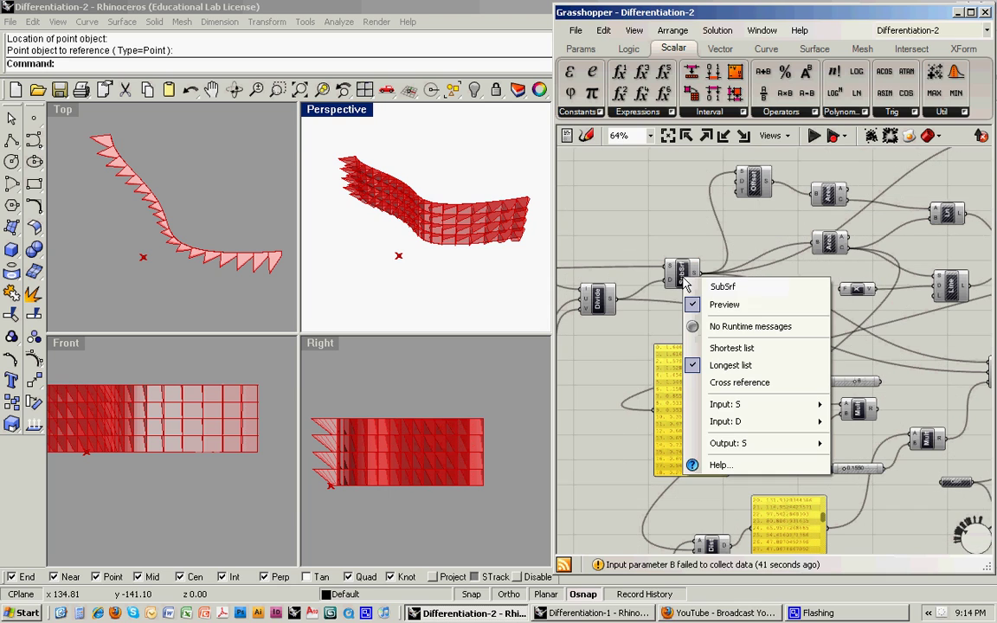
pyautogui.click(724, 305)
# - Set the upper limit of the distance-multiplier slider to 0.15 and lower its value to about 0.109
pyautogui.scroll(3, 827, 427)
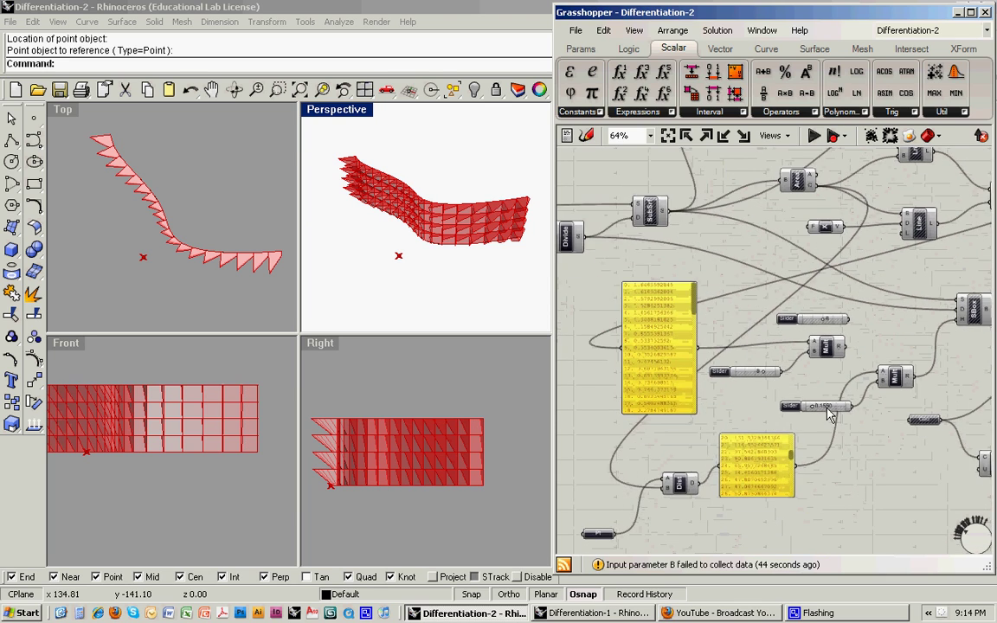
pyautogui.scroll(1, 827, 427)
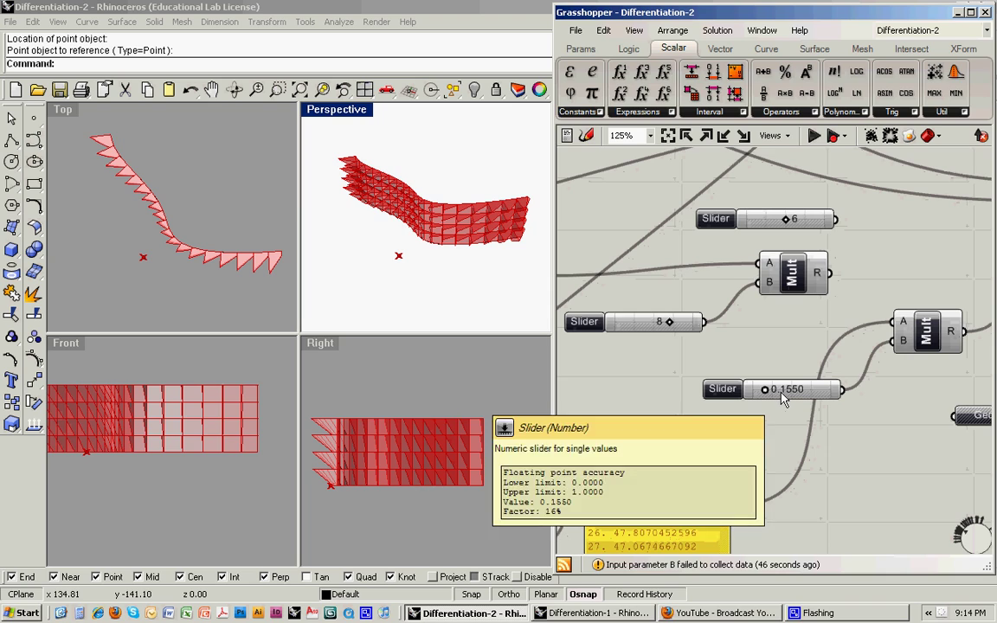
pyautogui.moveTo(765, 389); pyautogui.dragTo(765, 390)
pyautogui.rightClick(794, 396)
pyautogui.moveTo(827, 490)
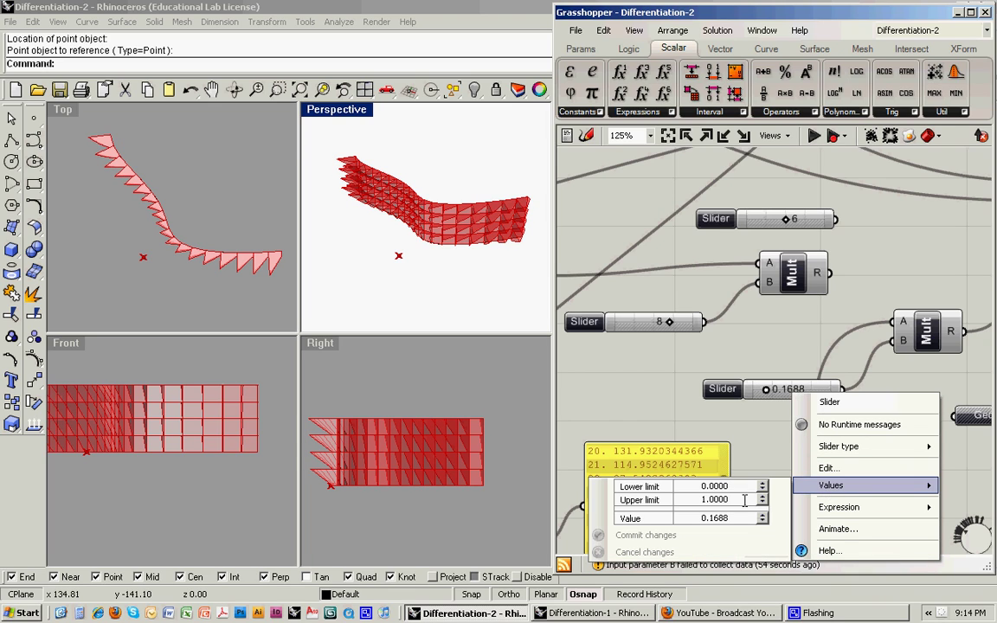
pyautogui.moveTo(745, 501); pyautogui.dragTo(693, 501)
pyautogui.write('1.5')
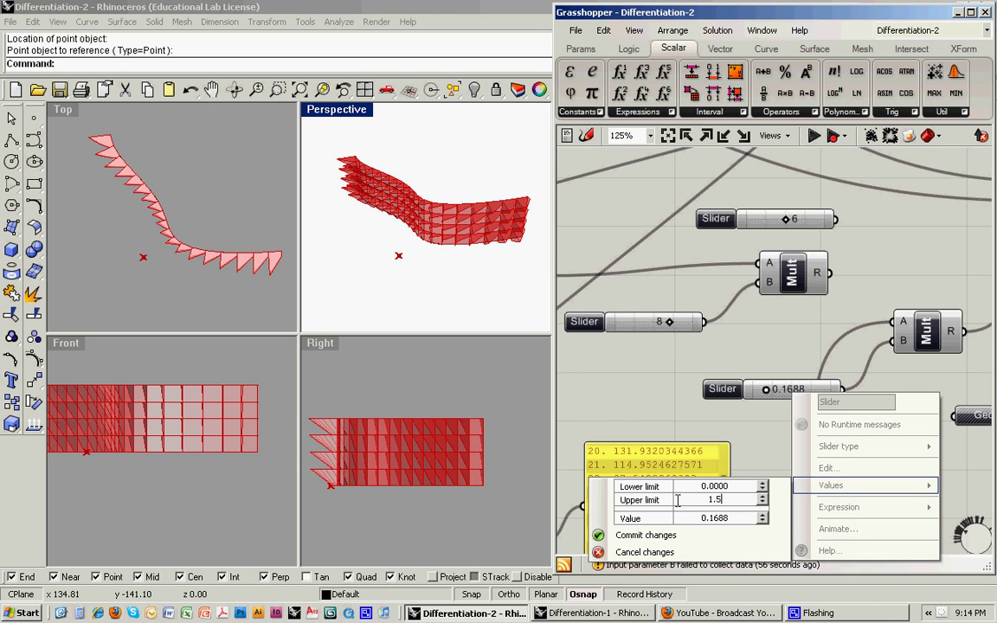
pyautogui.moveTo(734, 502); pyautogui.dragTo(694, 500)
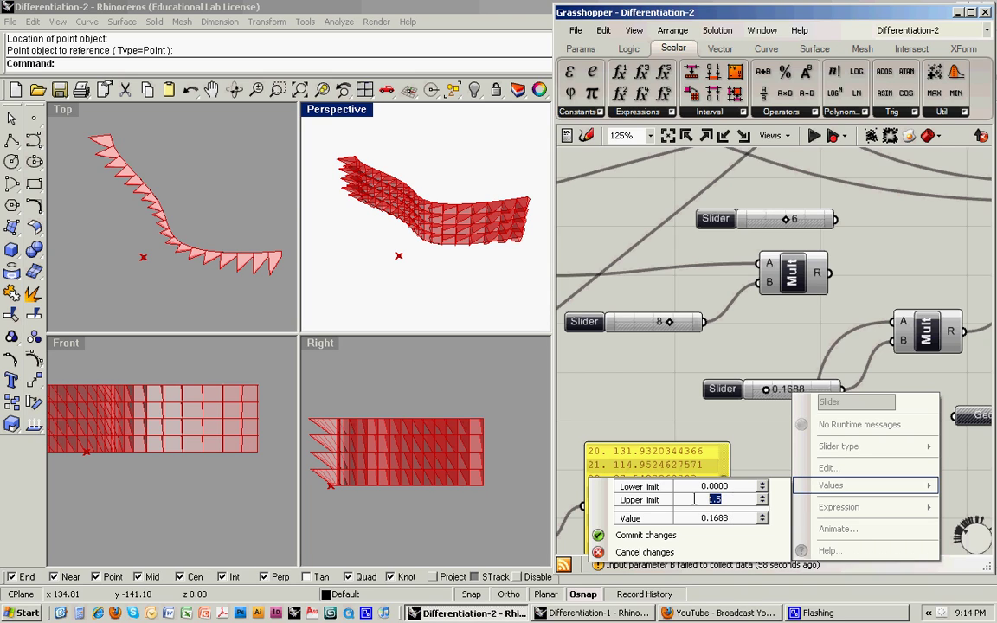
pyautogui.click(741, 519)
pyautogui.click(641, 536)
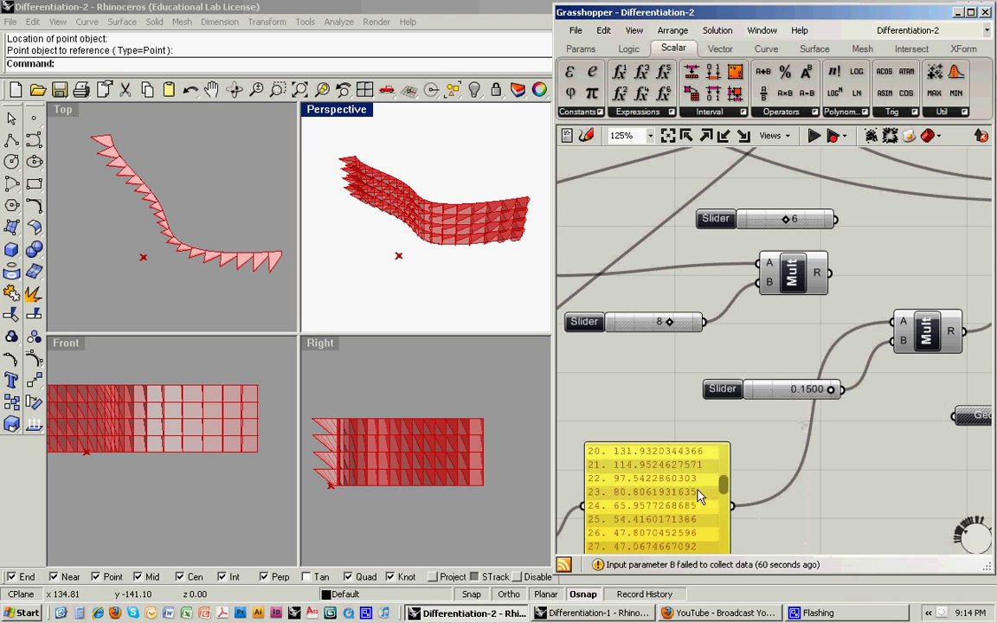
pyautogui.moveTo(832, 389); pyautogui.dragTo(812, 389)
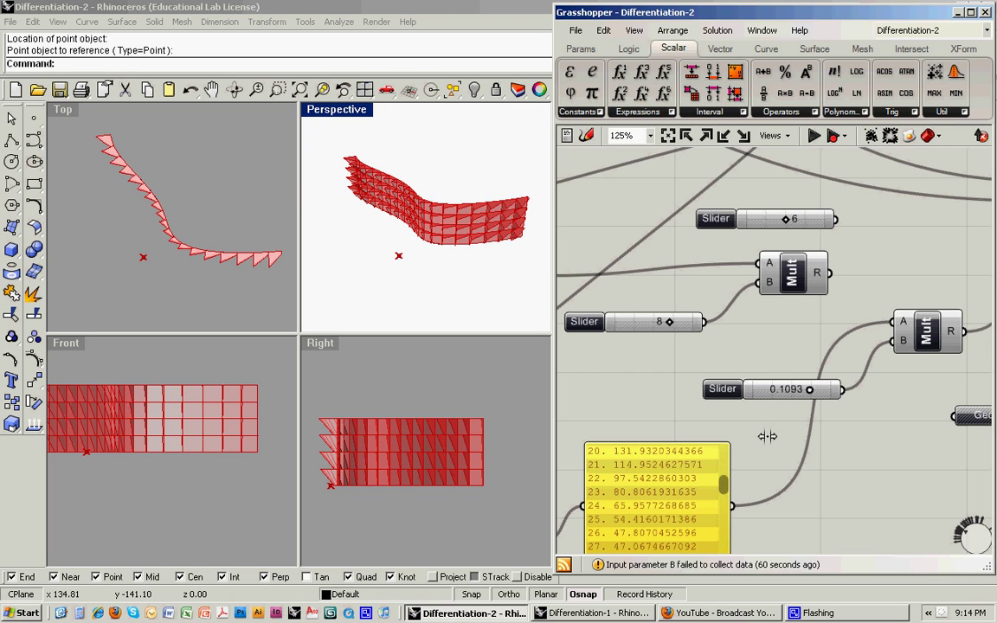
# - Select the attractor point and move it in the Top view to just beside the wall's bend
pyautogui.moveTo(751, 450); pyautogui.dragTo(749, 385, button='right')
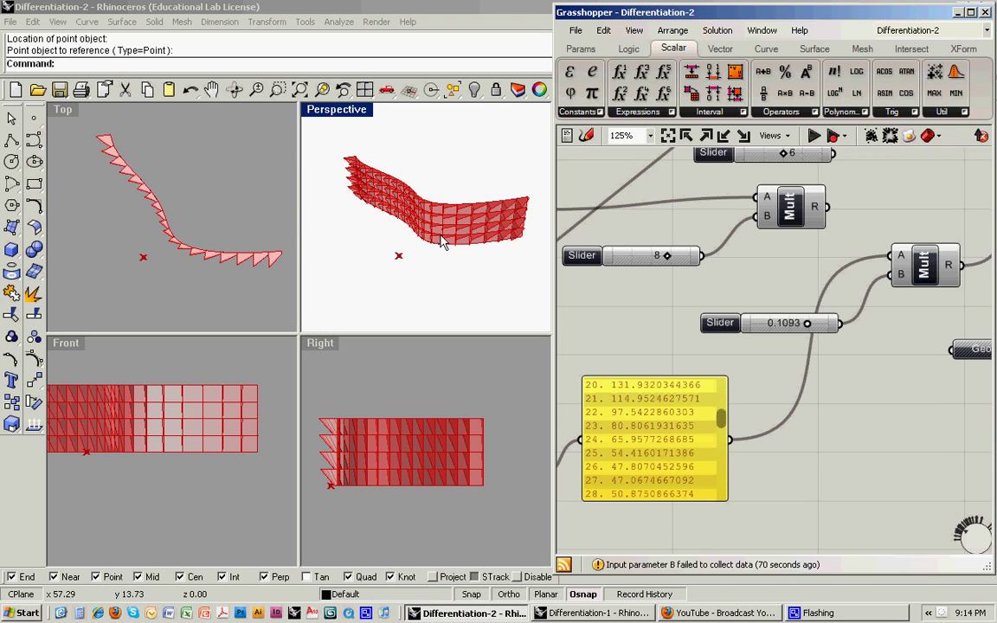
pyautogui.moveTo(443, 260); pyautogui.dragTo(429, 289, button='right')
pyautogui.click(143, 258)
pyautogui.scroll(3, 150, 265)
pyautogui.scroll(-5, 150, 265)
pyautogui.write('m')
pyautogui.press('Return')
pyautogui.click(152, 293)
pyautogui.click(165, 283)
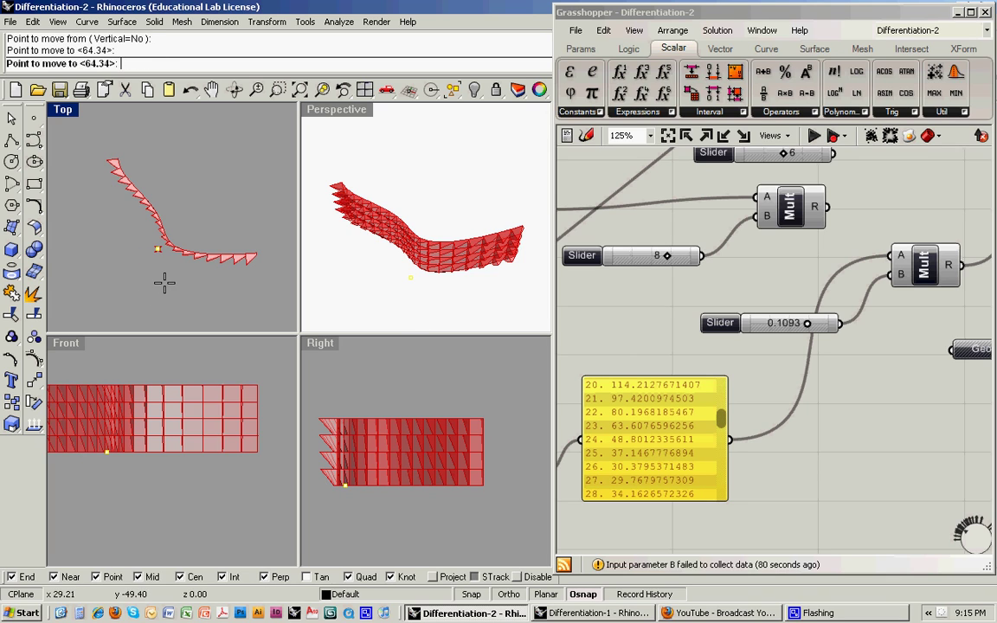
pyautogui.click(162, 281)
# - Move the attractor point beside the wall's diagonal stretch, and from there to in front of its flatter stretch in the Top view
pyautogui.press('Return')
pyautogui.click(146, 286)
pyautogui.click(126, 243)
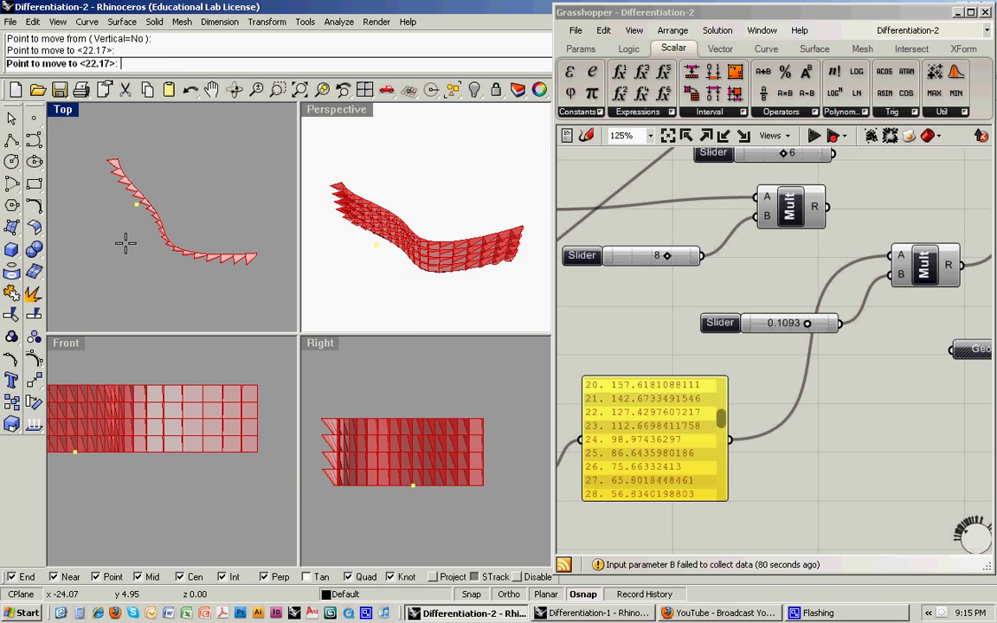
pyautogui.press('Return')
pyautogui.click(126, 250)
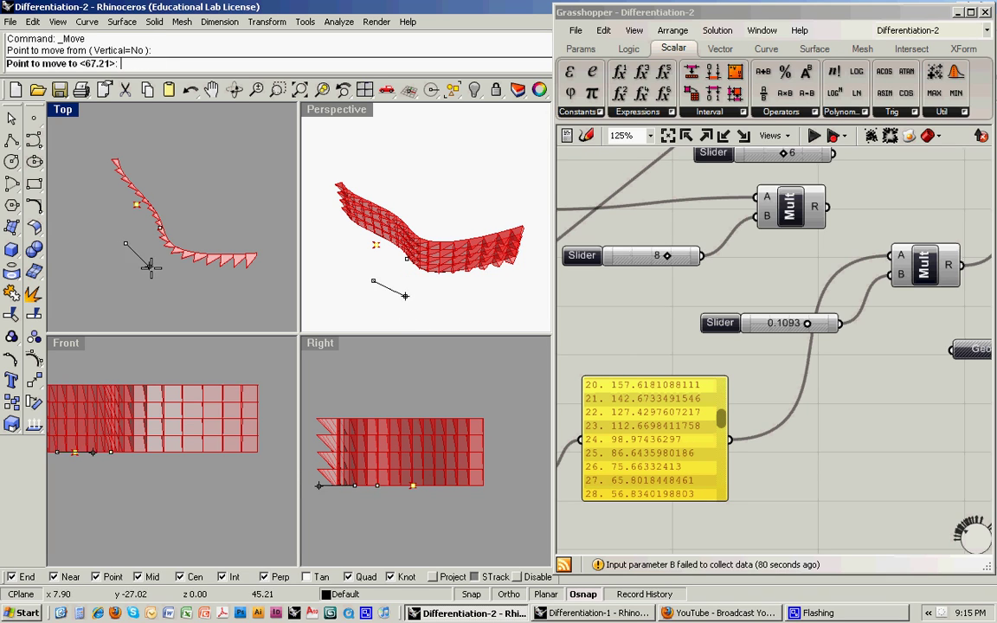
pyautogui.click(201, 307)
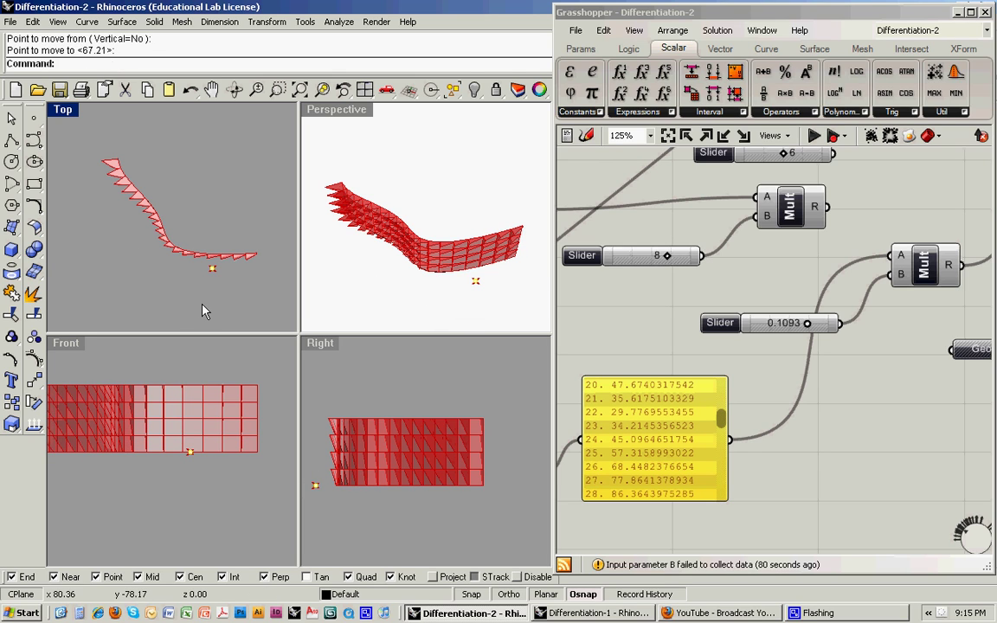
# - Move the attractor point onto the middle of the wall, and from there beside the diagonal stretch's far end
pyautogui.press('Return')
pyautogui.click(196, 307)
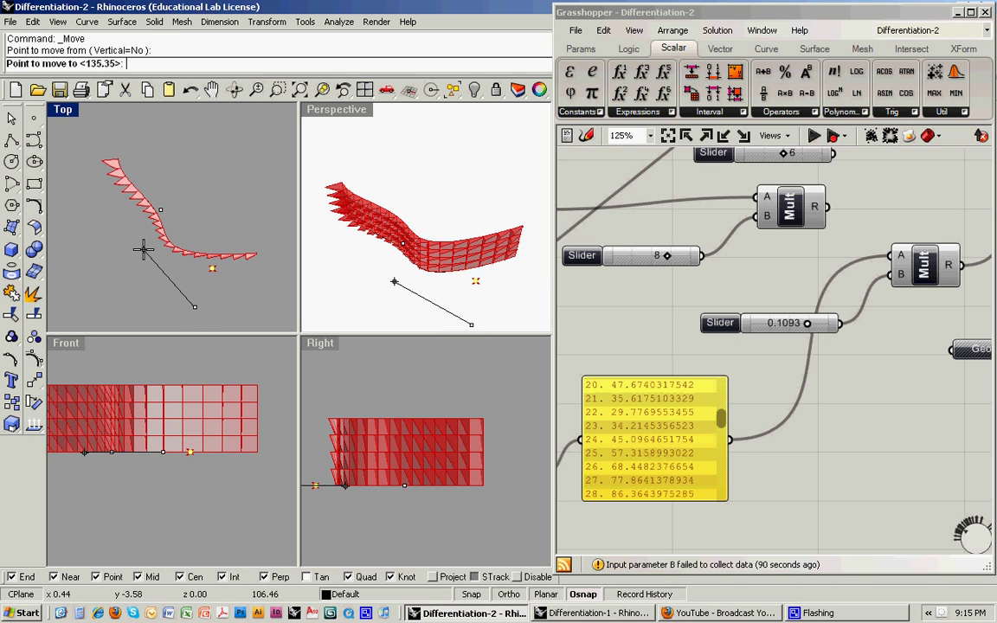
pyautogui.click(144, 250)
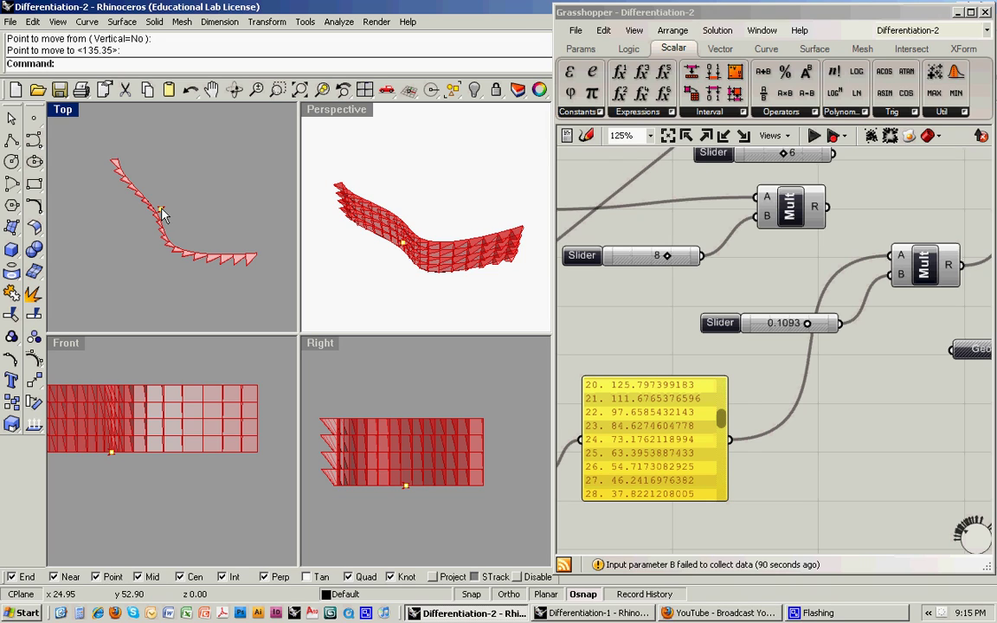
pyautogui.press('Return')
pyautogui.click(121, 242)
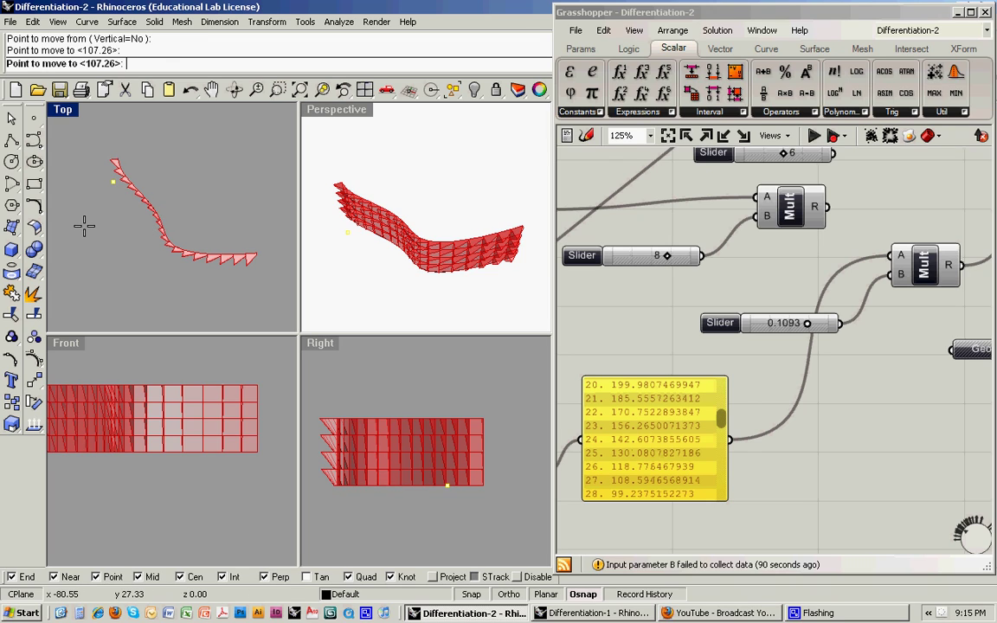
pyautogui.click(85, 229)
# - Move the attractor point out in front of the flatter stretch's end, and from there to just behind that stretch in the Top view
pyautogui.write('M')
pyautogui.press('Return')
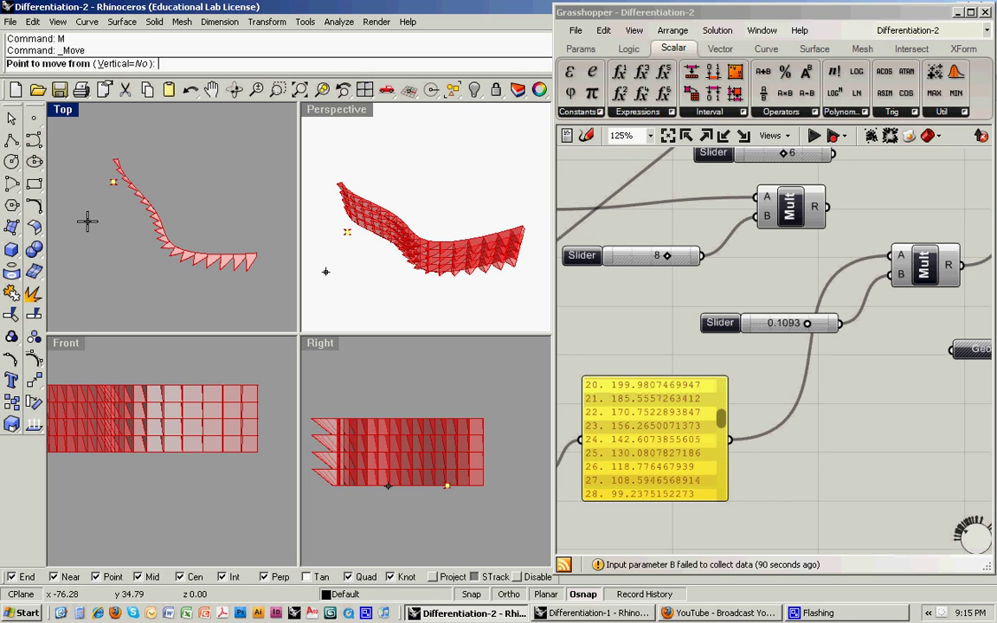
pyautogui.click(89, 221)
pyautogui.click(203, 320)
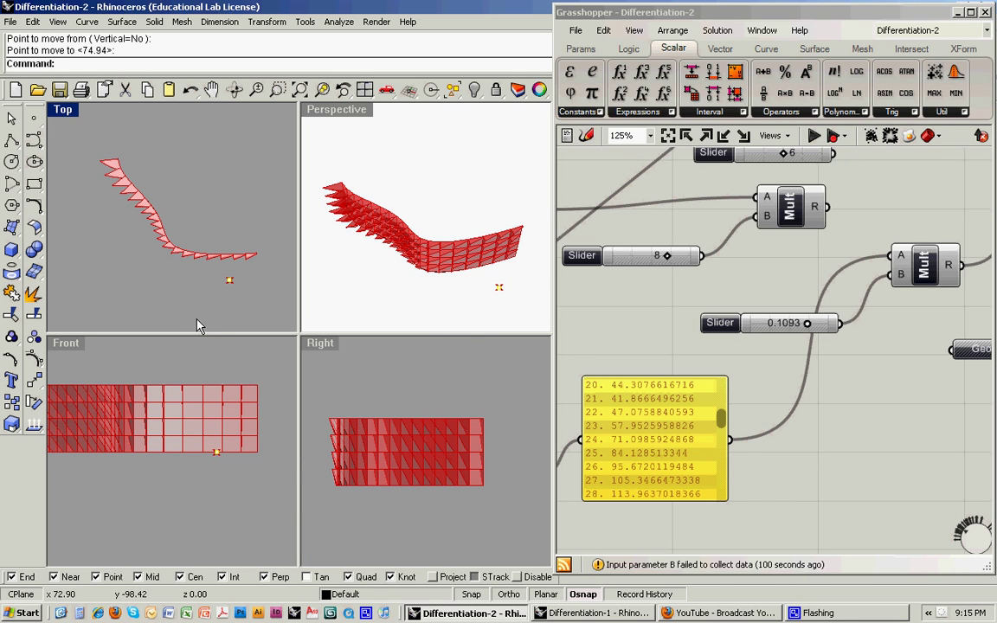
pyautogui.rightClick(192, 320)
pyautogui.click(182, 318)
pyautogui.click(172, 286)
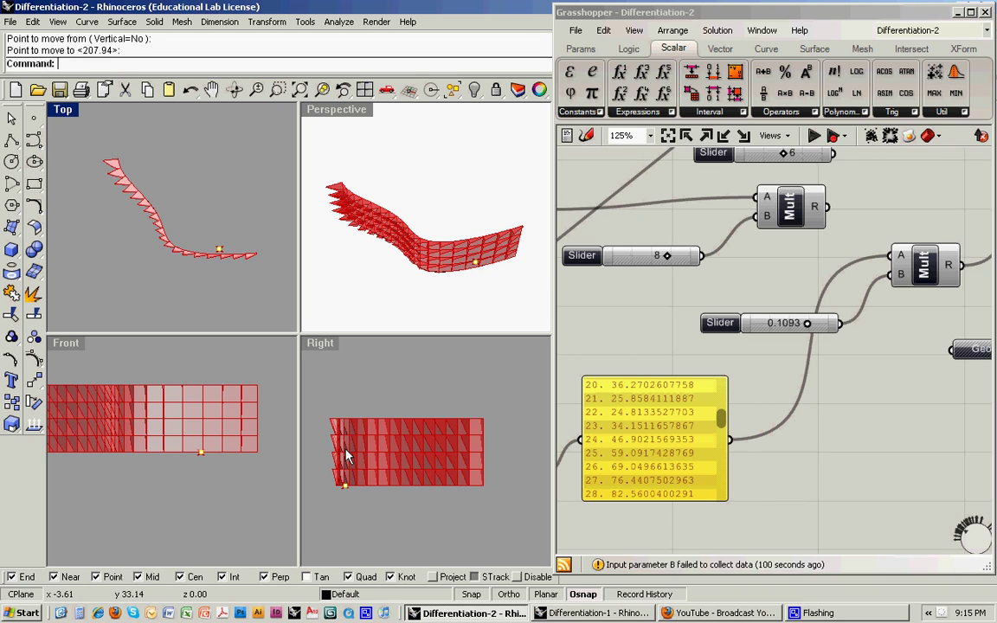
# - In the Right view, move the attractor point below the wall's base and raise it beside the panel rows
pyautogui.scroll(3, 367, 479)
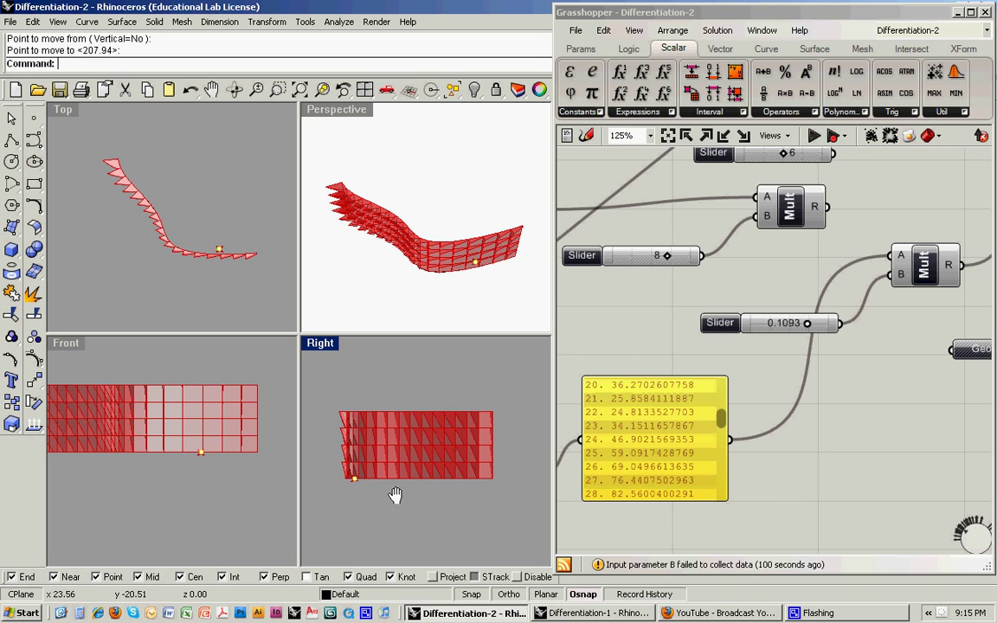
pyautogui.press('Return')
pyautogui.click(338, 491)
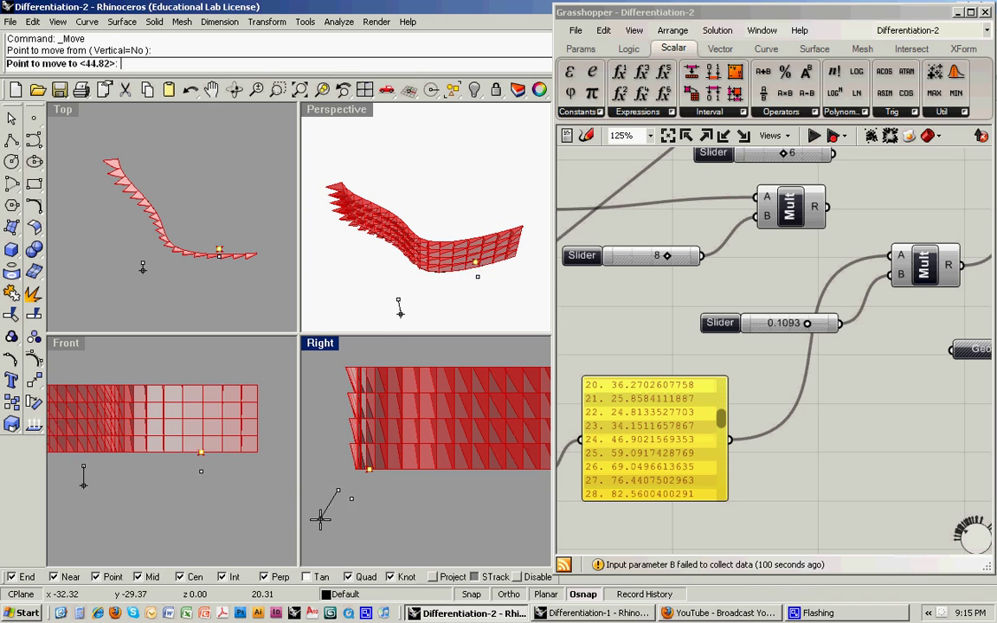
pyautogui.click(320, 519)
pyautogui.write('m')
pyautogui.press('Return')
pyautogui.click(340, 529)
pyautogui.click(326, 434)
# - Raise the attractor point to the top panel row in the Right view and lower it to the bottom row
pyautogui.write('m')
pyautogui.press('Return')
pyautogui.click(323, 434)
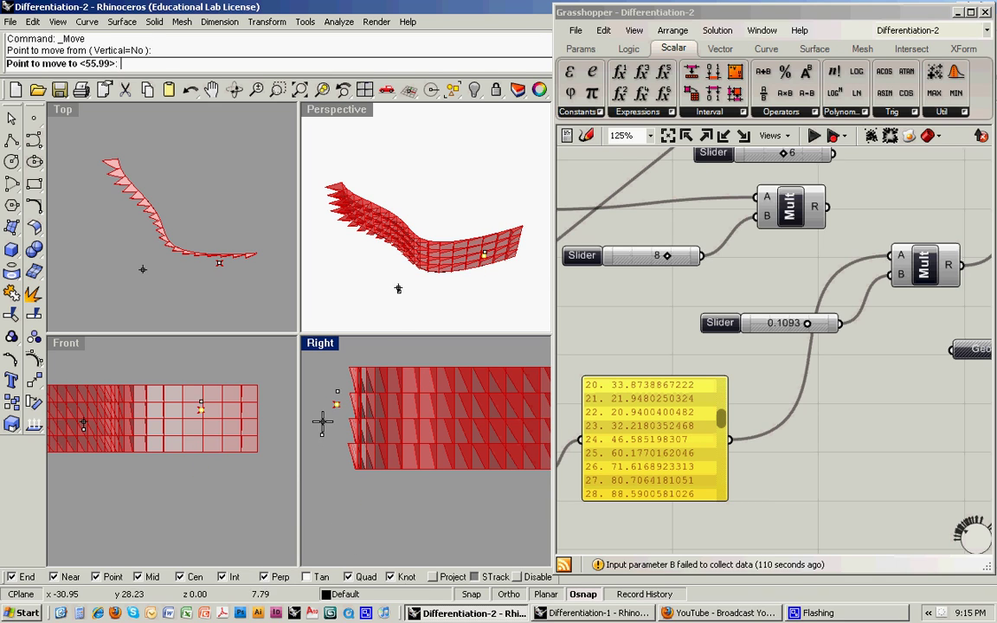
pyautogui.click(323, 412)
pyautogui.write('mo')
pyautogui.press('Return')
pyautogui.click(322, 405)
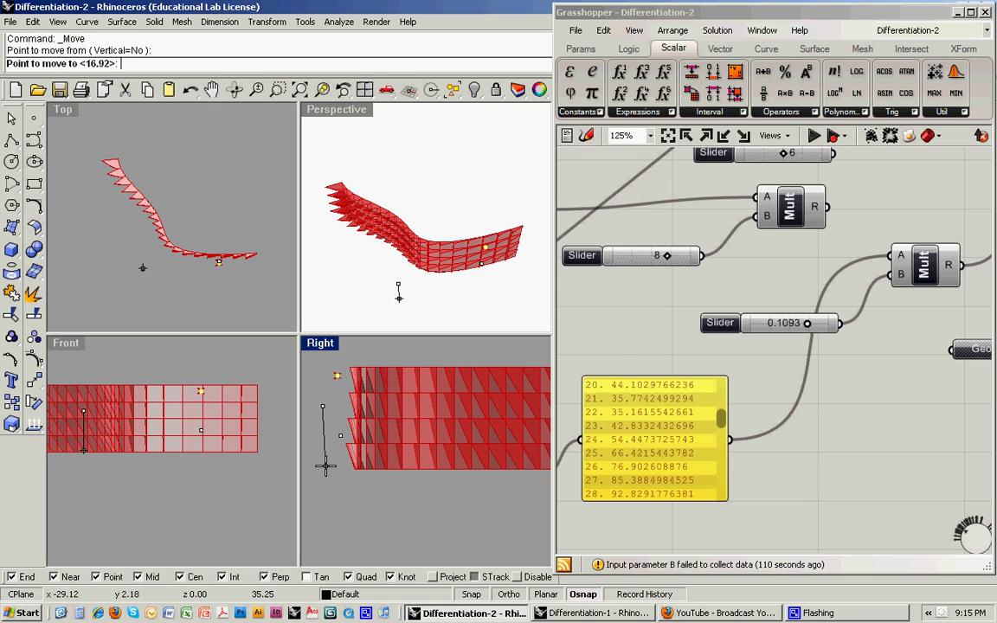
pyautogui.click(326, 477)
# - Raise the attractor point in the Right view to the boundary between the top two panel rows
pyautogui.write('m')
pyautogui.press('Return')
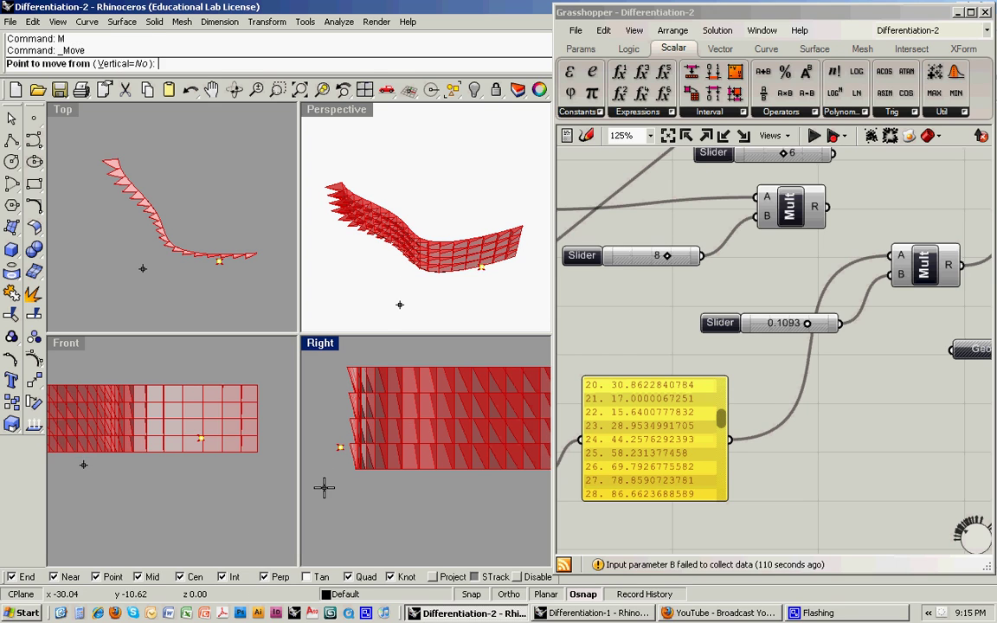
pyautogui.click(324, 483)
pyautogui.click(320, 430)
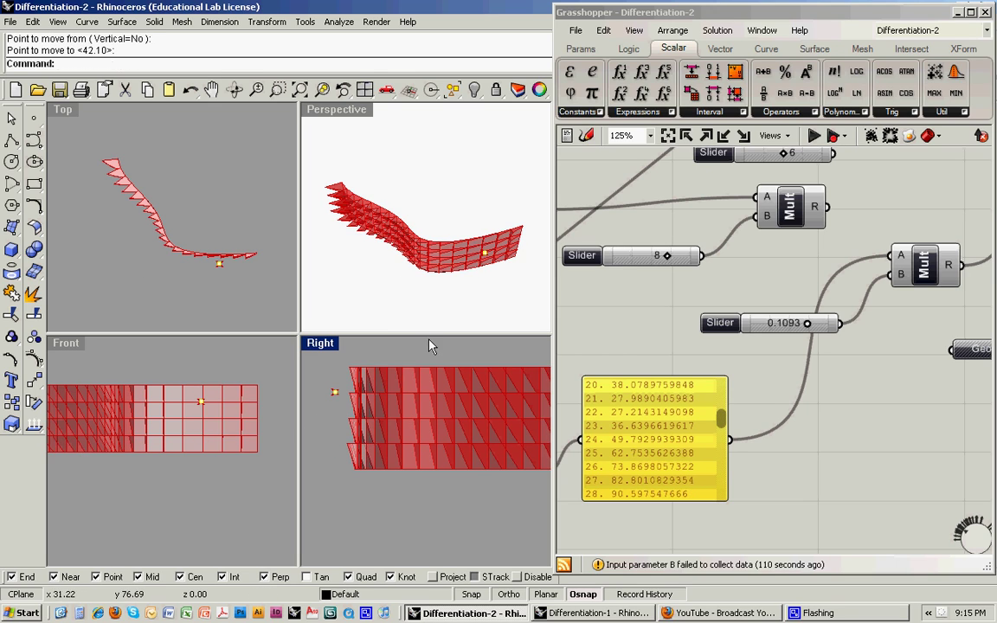
# - In the Perspective view, move the attractor point outward from the wall's flatter stretch and toward the bend
pyautogui.moveTo(435, 316); pyautogui.dragTo(459, 266, button='right')
pyautogui.write('m')
pyautogui.press('Return')
pyautogui.click(481, 287)
pyautogui.click(464, 303)
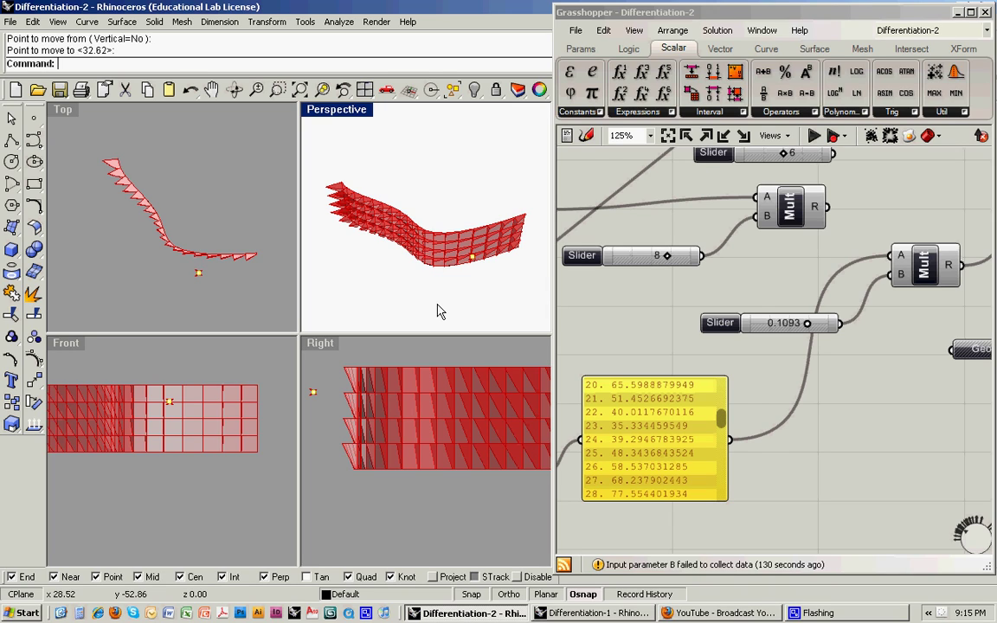
# - Move the attractor point in two stages across the Perspective view so it sits beside the wall's bend
pyautogui.write('m')
pyautogui.press('Return')
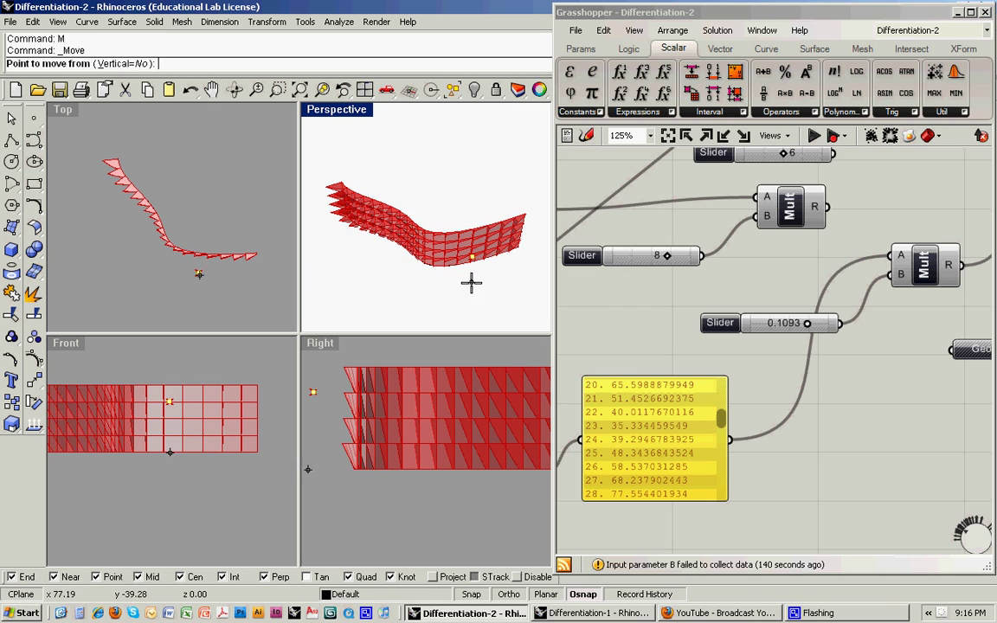
pyautogui.click(472, 282)
pyautogui.click(445, 303)
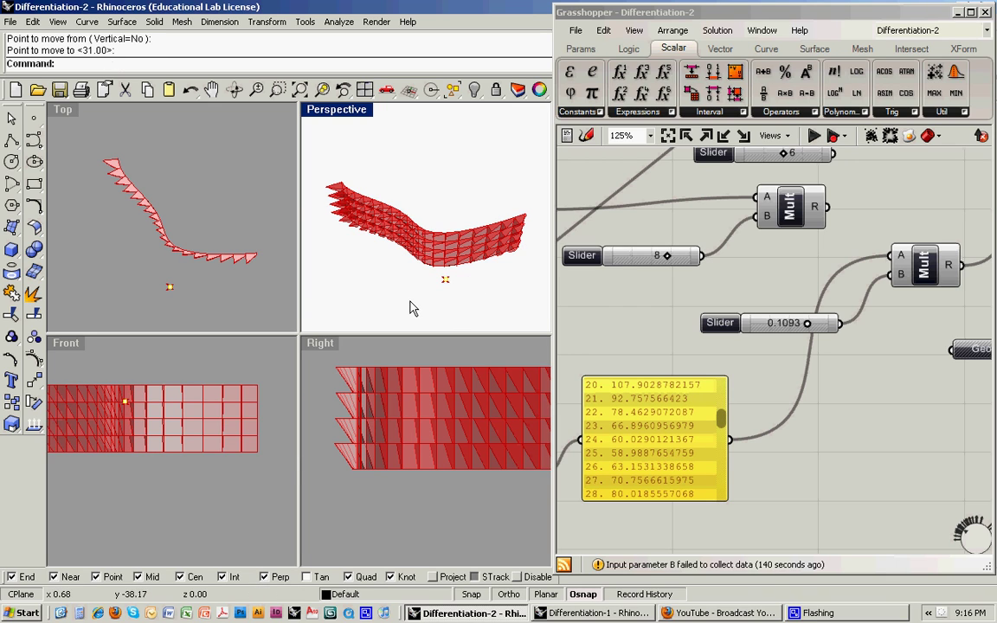
pyautogui.press('Return')
pyautogui.click(423, 302)
pyautogui.click(379, 277)
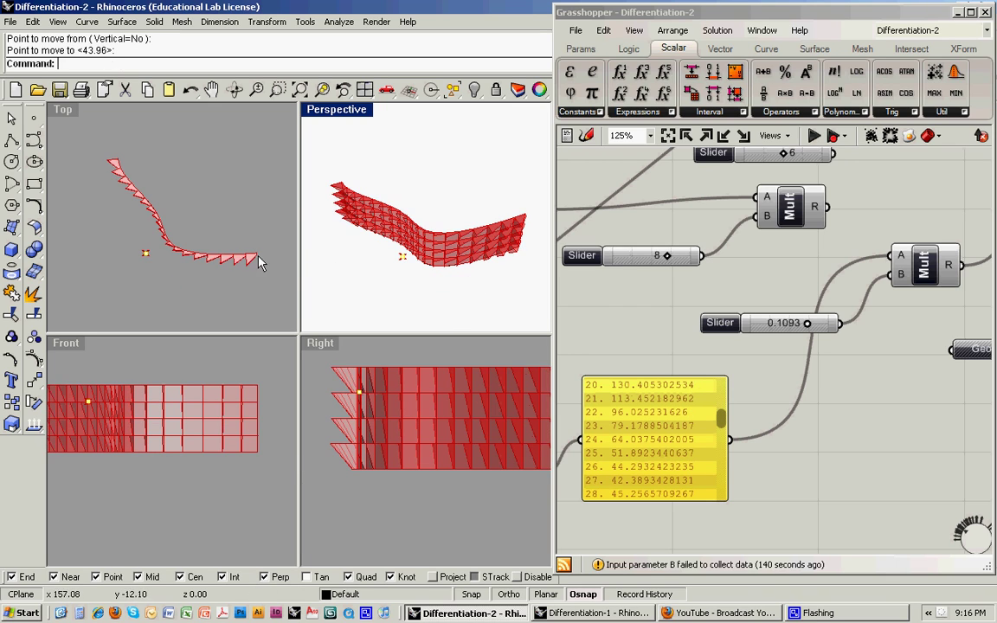
# - Turn on the base curve's control points and move the bend's control point to the side away from the attractor point
pyautogui.click(207, 239)
pyautogui.click(206, 257)
pyautogui.press('F10')
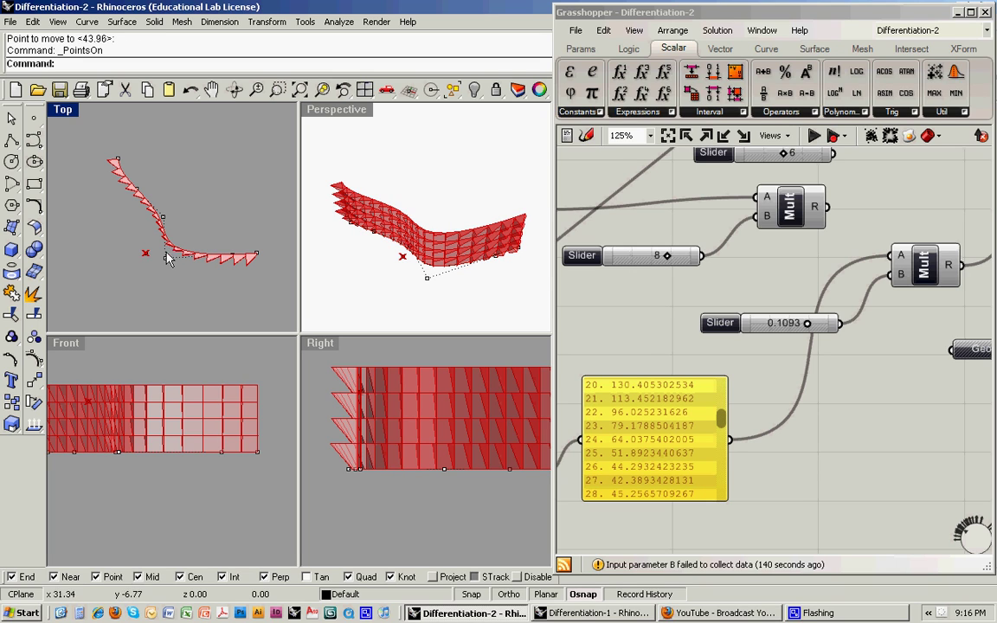
pyautogui.click(165, 258)
pyautogui.write('m')
pyautogui.press('Return')
pyautogui.click(209, 216)
pyautogui.click(252, 160)
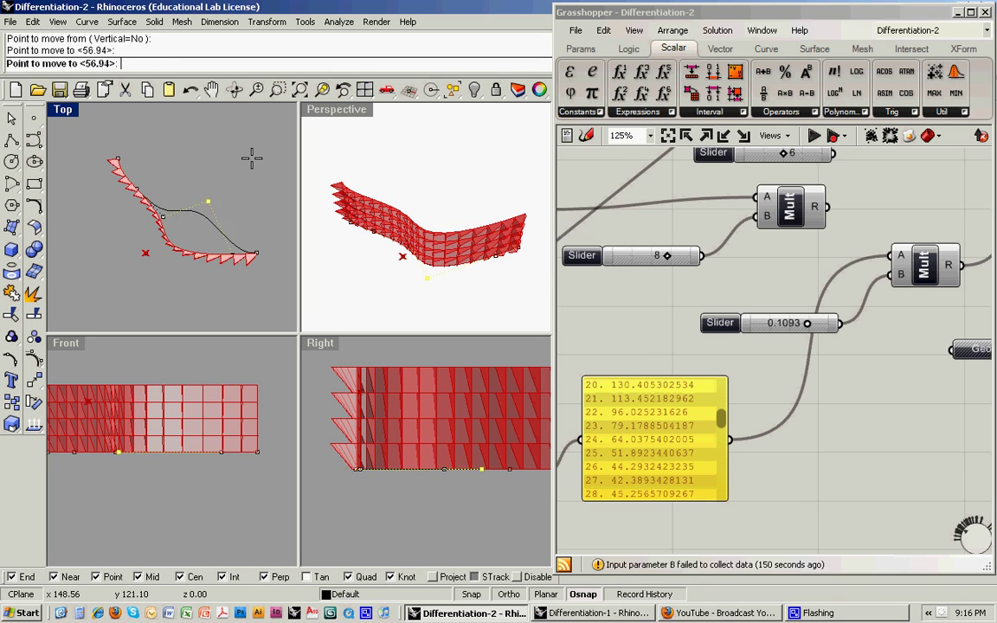
# - Move the same control point past the attractor point to pull the wall's bend around it
pyautogui.press('Return')
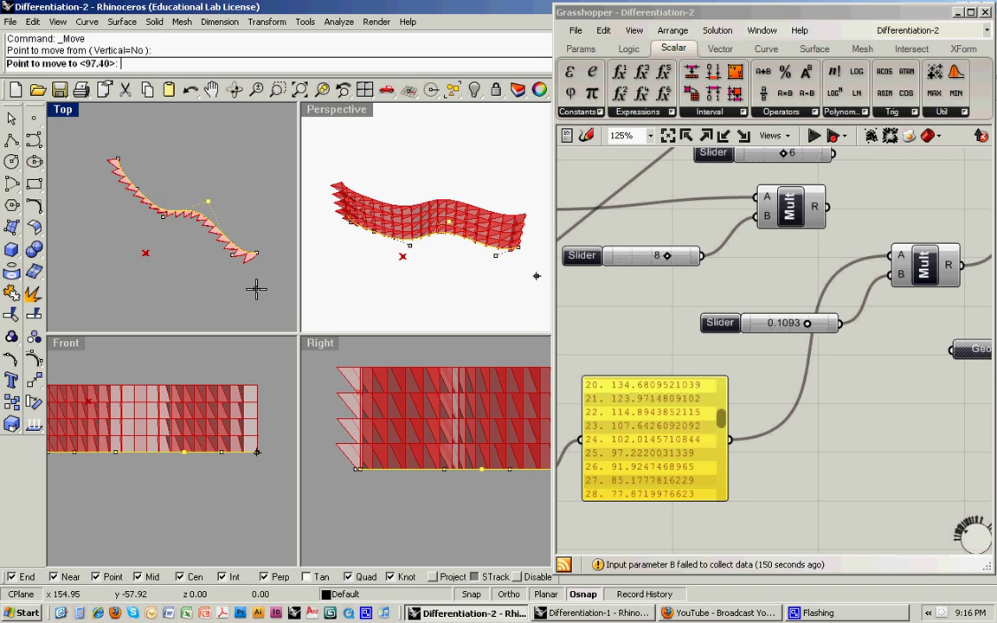
pyautogui.click(255, 288)
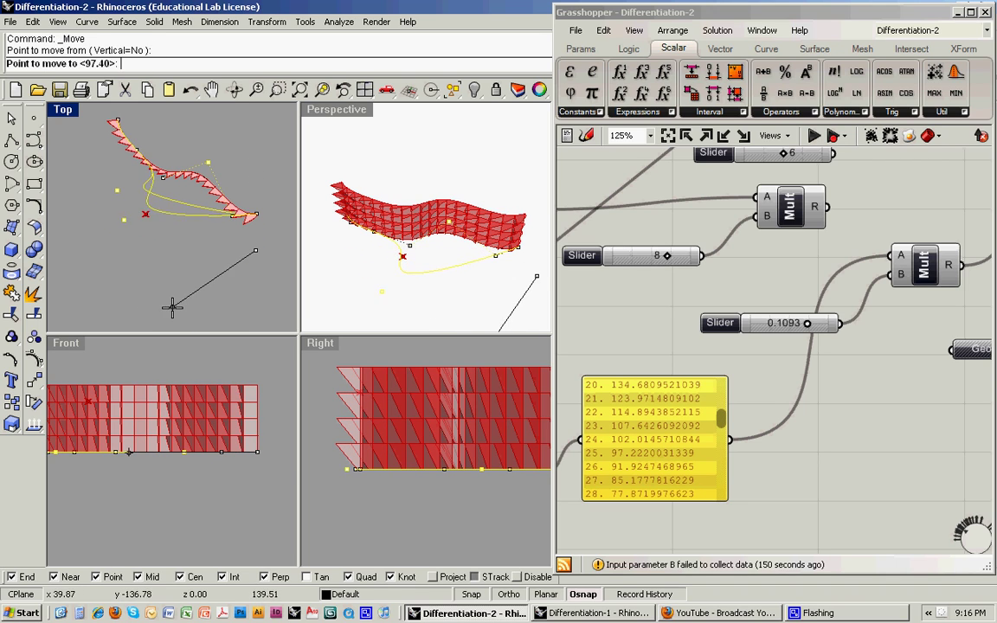
pyautogui.click(155, 329)
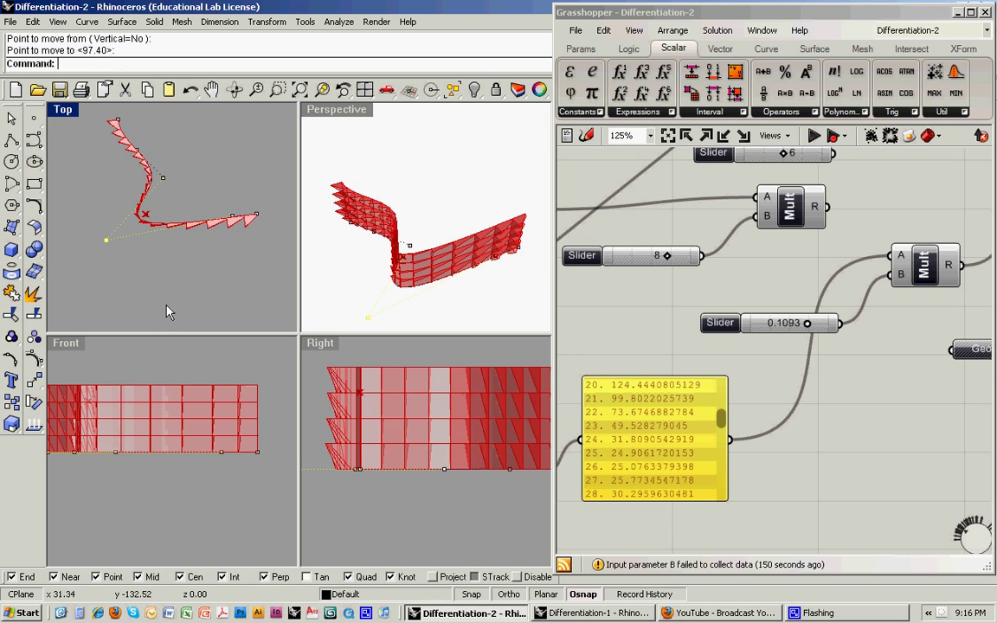
# - Move the control point back near its original place to restore the gentle bend, and turn the curve's control points off
pyautogui.press('Return')
pyautogui.click(200, 290)
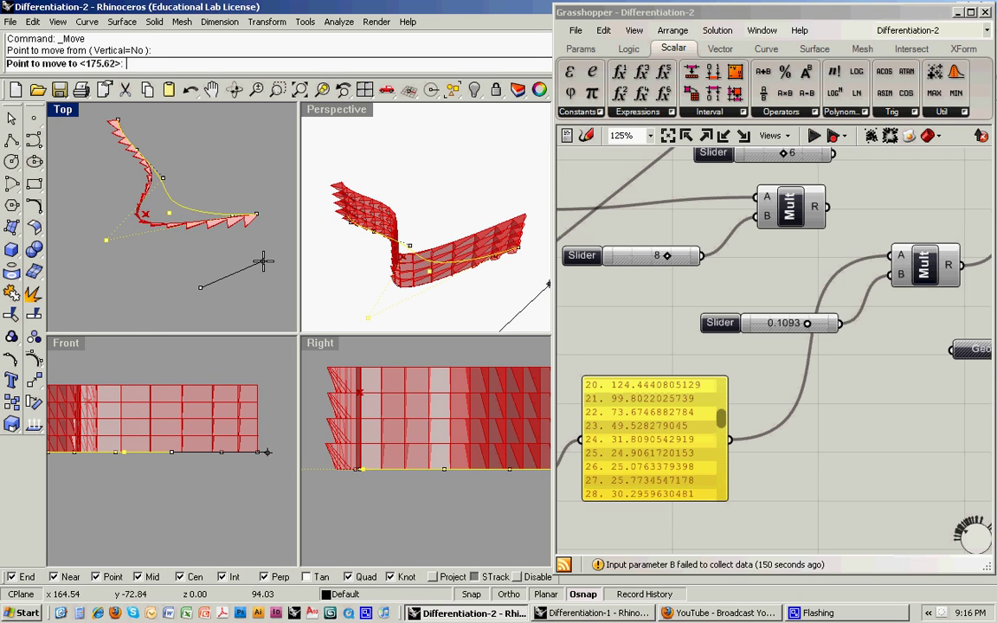
pyautogui.click(262, 257)
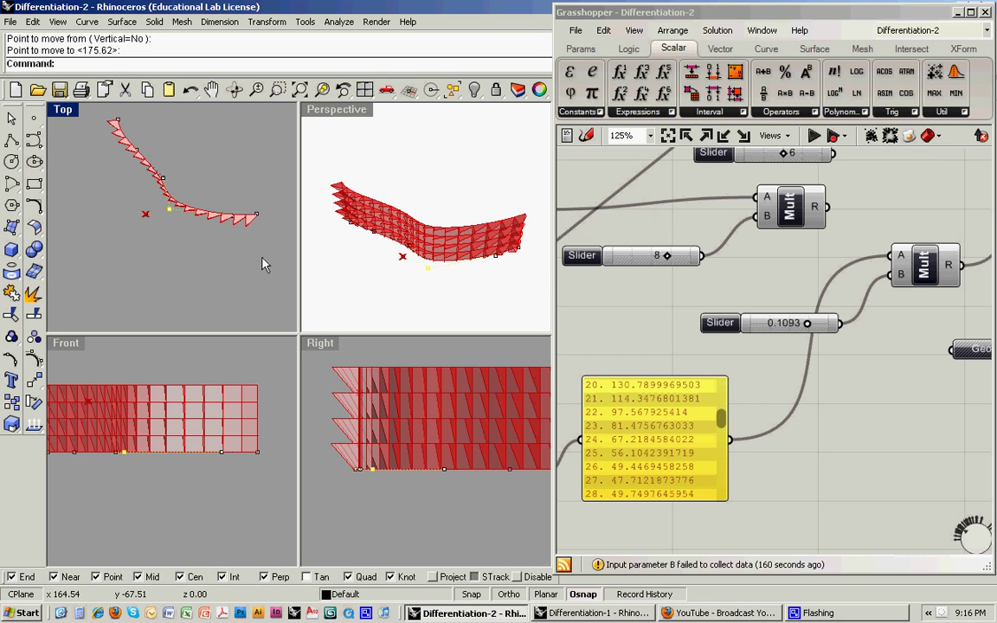
pyautogui.press('Escape')
pyautogui.press('Escape')
# - Disconnect all wires from SBox input H in Grasshopper and shift the distance Mult component slightly away from SBox
pyautogui.click(655, 303)
pyautogui.scroll(-2, 653, 296)
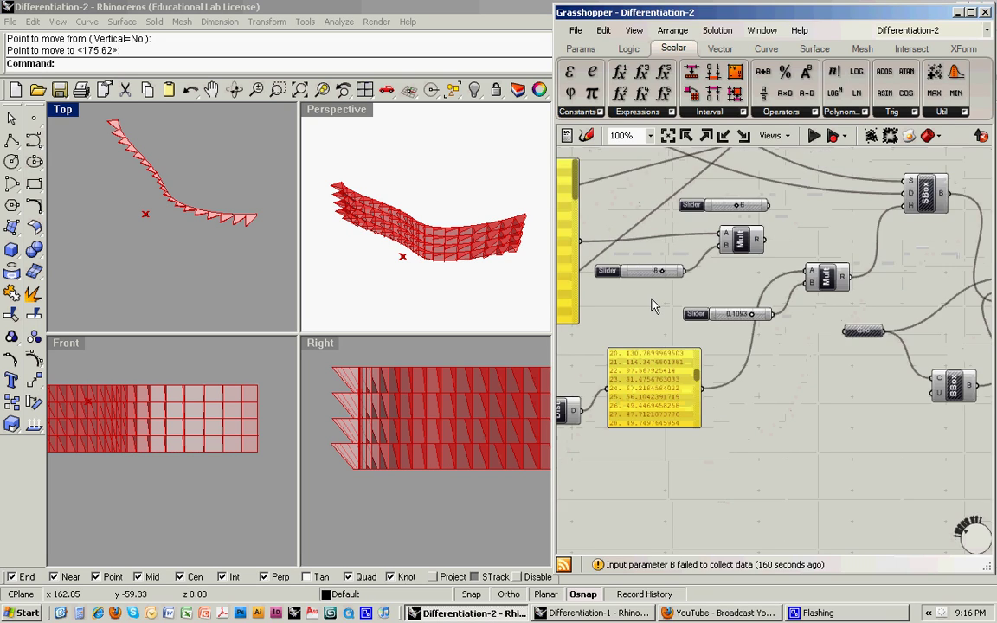
pyautogui.moveTo(667, 303); pyautogui.dragTo(659, 315, button='right')
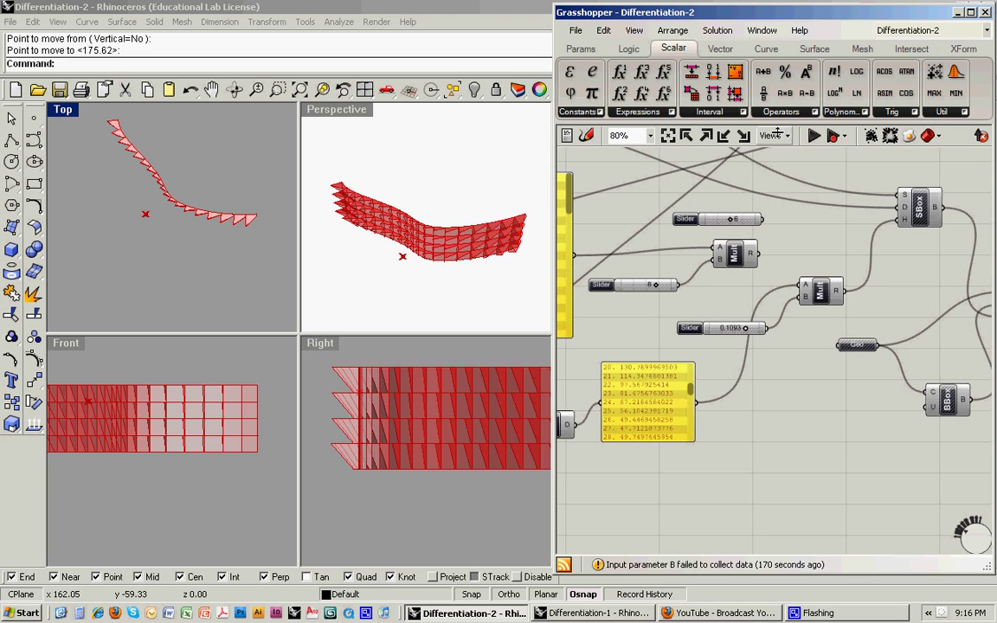
pyautogui.moveTo(800, 180); pyautogui.dragTo(756, 185, button='right')
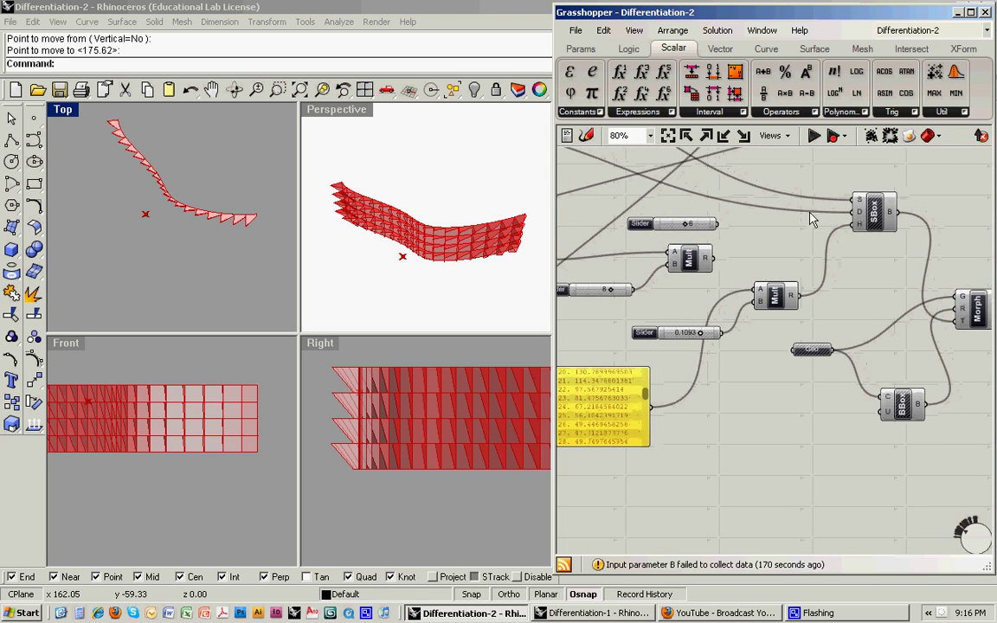
pyautogui.rightClick(862, 230)
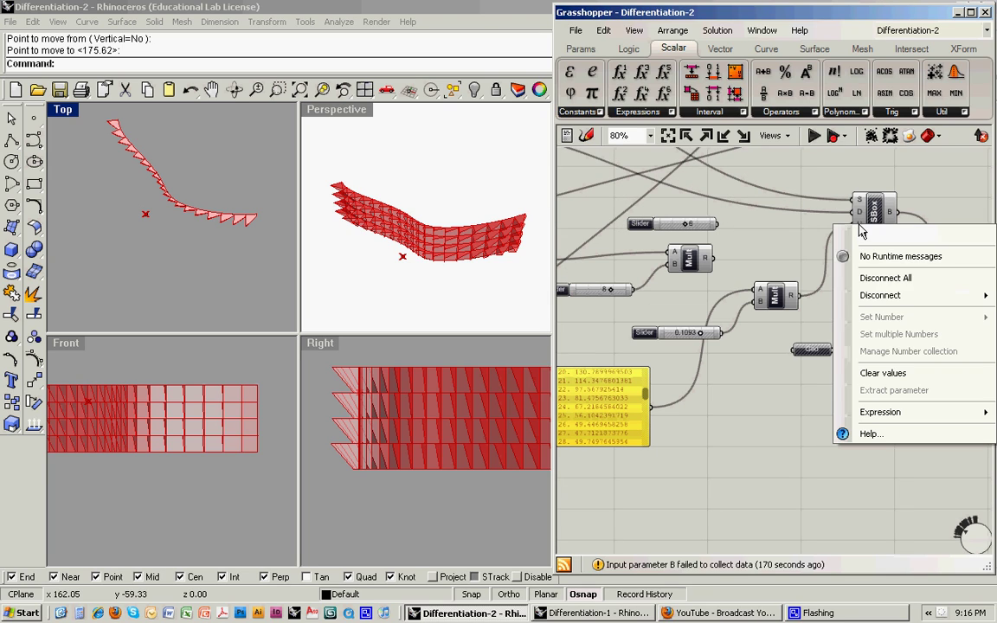
pyautogui.click(870, 271)
pyautogui.moveTo(783, 294); pyautogui.dragTo(773, 298)
pyautogui.click(789, 268)
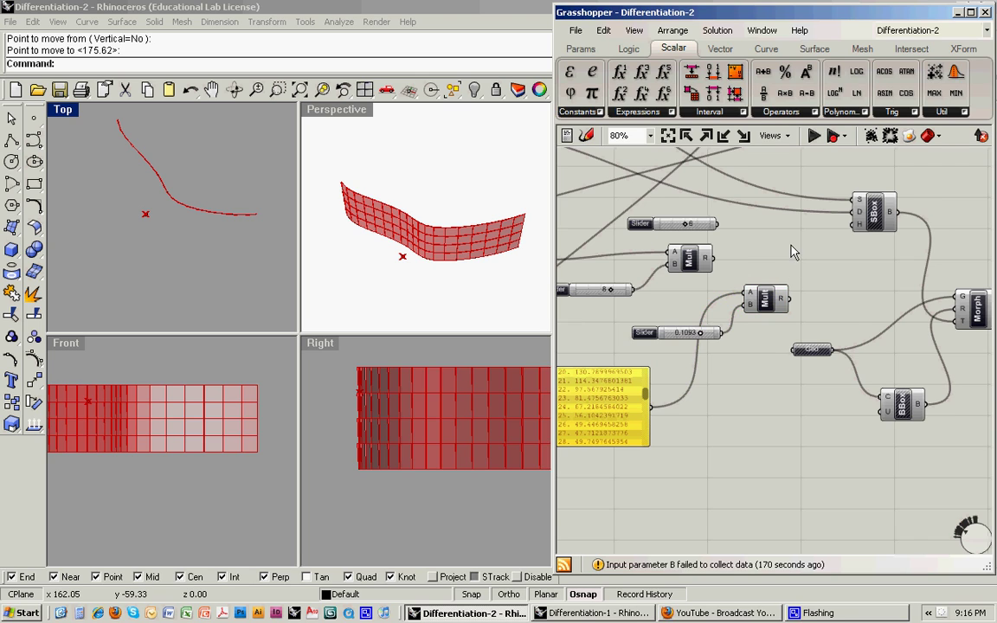
# - Add a Random component to the canvas below the distance Mult component and its multiplier slider
pyautogui.moveTo(792, 245); pyautogui.dragTo(770, 255, button='right')
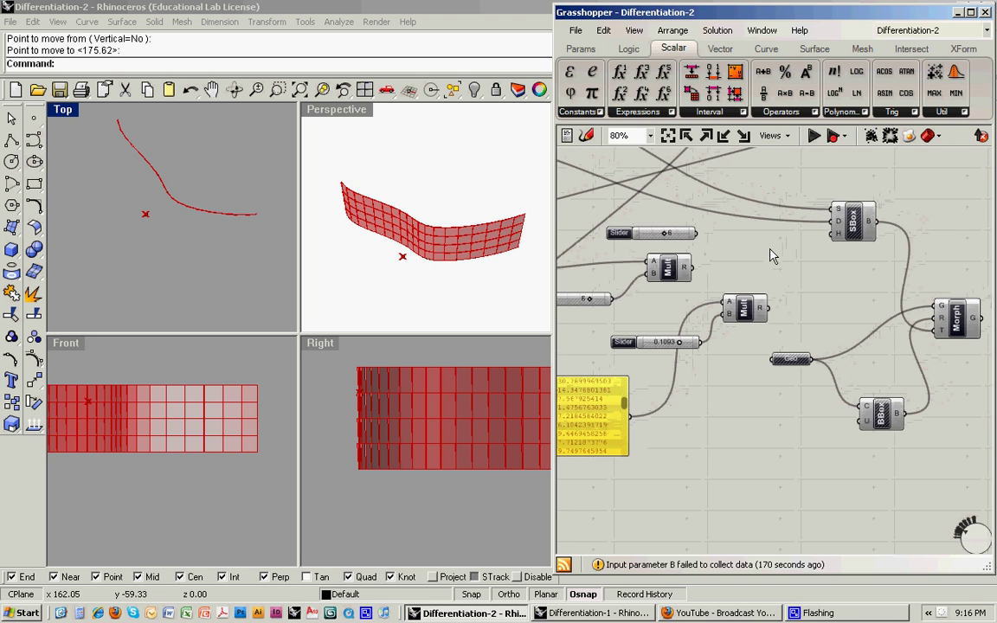
pyautogui.click(630, 49)
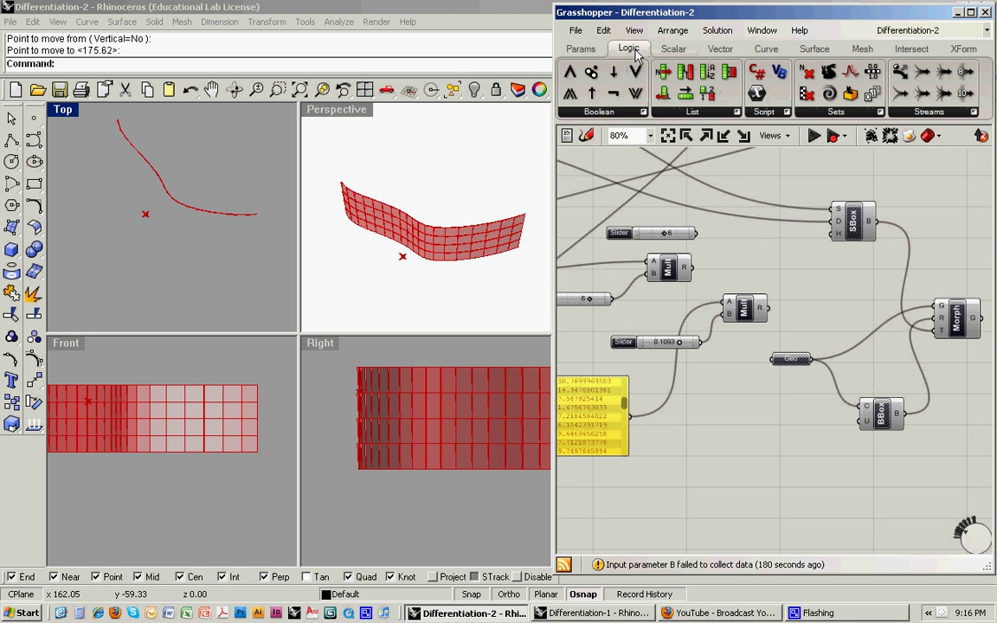
pyautogui.click(846, 116)
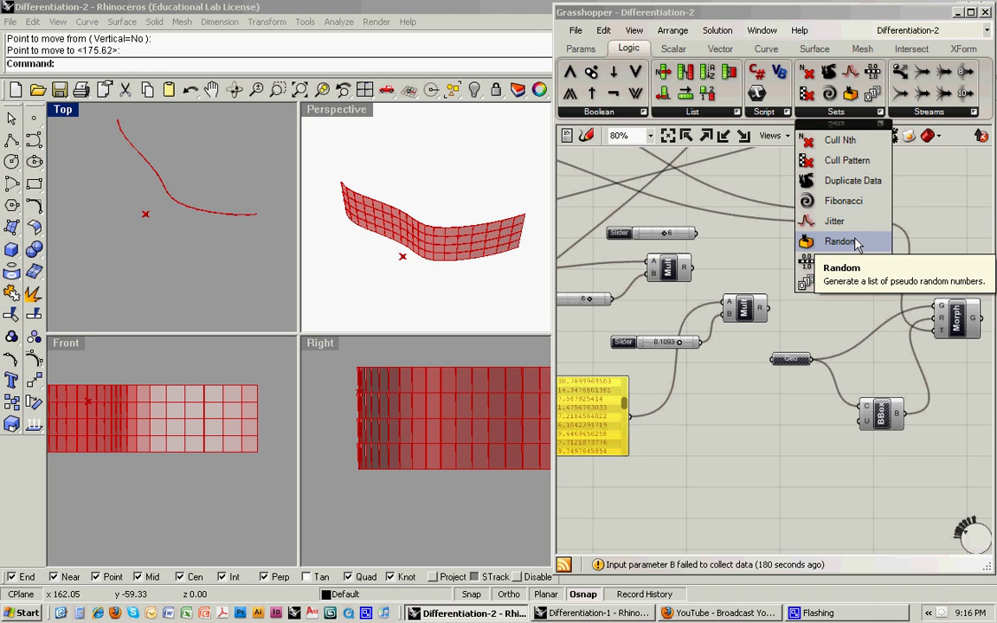
pyautogui.moveTo(856, 245); pyautogui.dragTo(728, 430)
pyautogui.click(724, 367)
# - Set Random's R input to a numeric domain from 1 to 6
pyautogui.moveTo(715, 414)
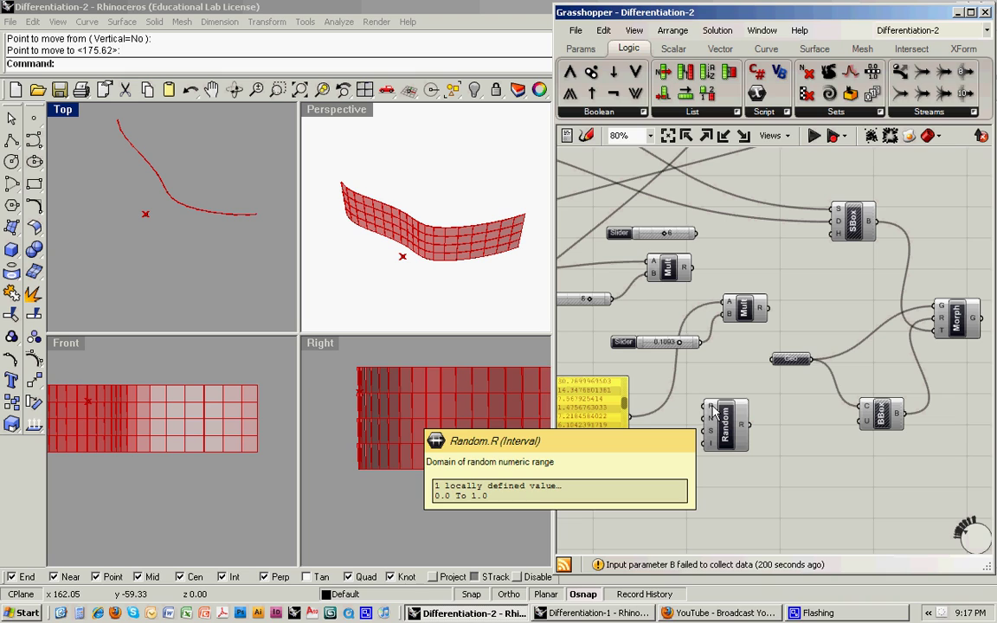
pyautogui.rightClick(715, 413)
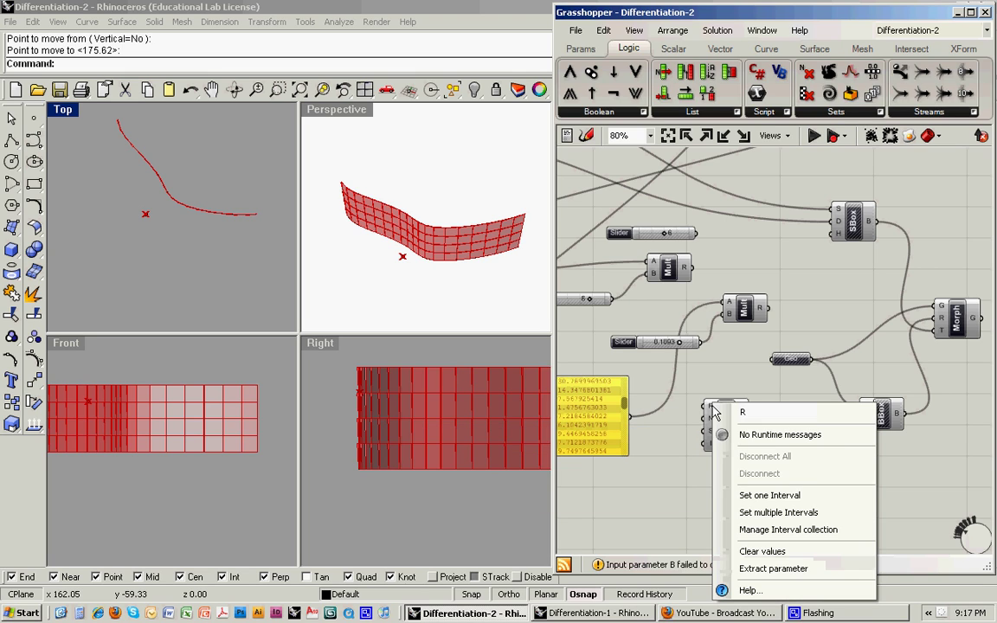
pyautogui.click(756, 499)
pyautogui.write('1')
pyautogui.press('Return')
pyautogui.write('6')
pyautogui.press('Return')
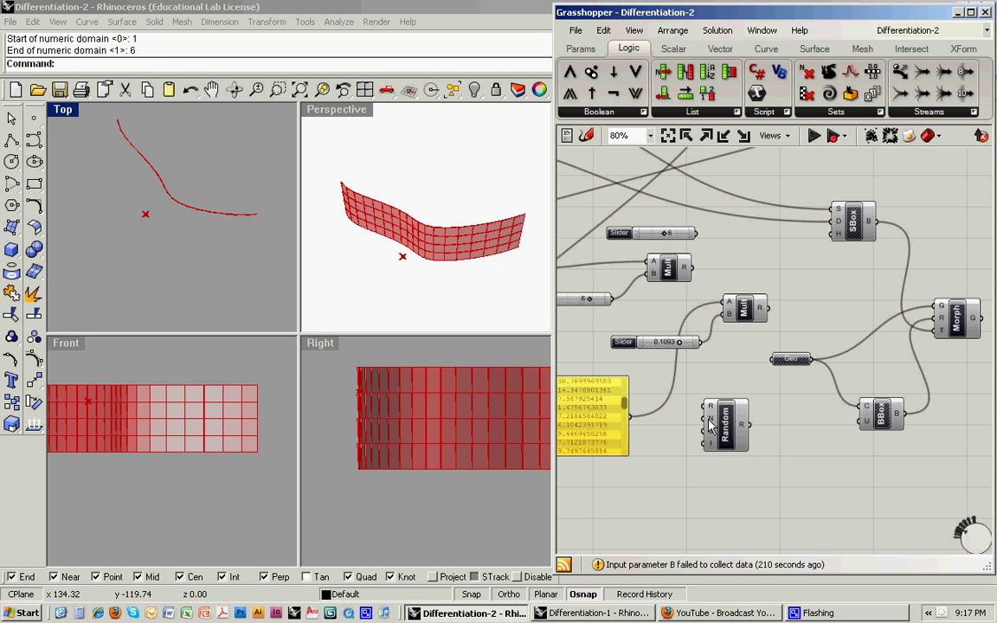
# - Set Random's N input to the integer 76
pyautogui.moveTo(708, 425)
pyautogui.rightClick(708, 425)
pyautogui.moveTo(757, 474)
pyautogui.click(613, 474)
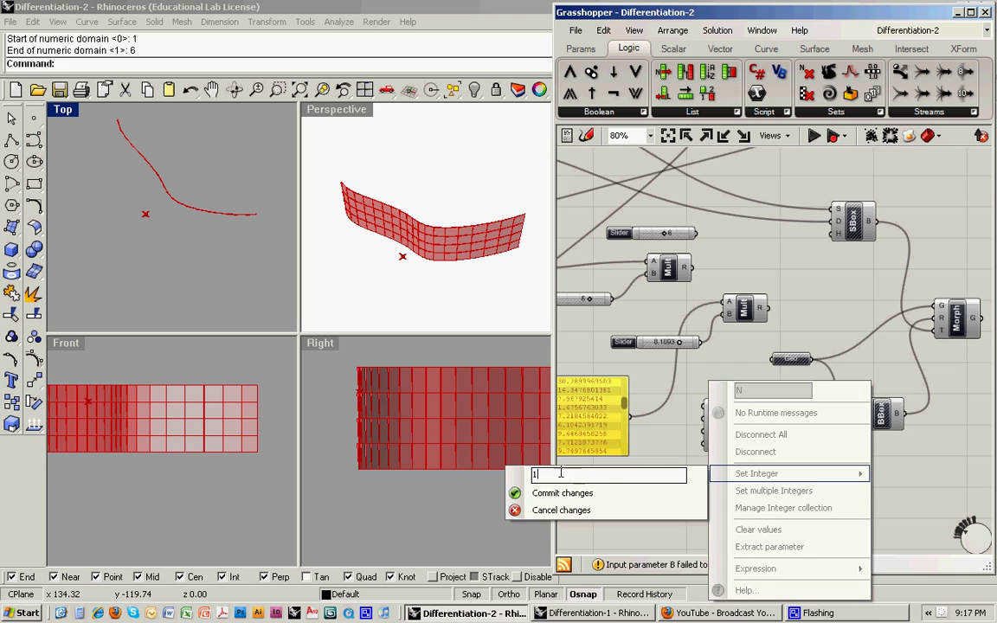
pyautogui.write('76')
pyautogui.click(539, 493)
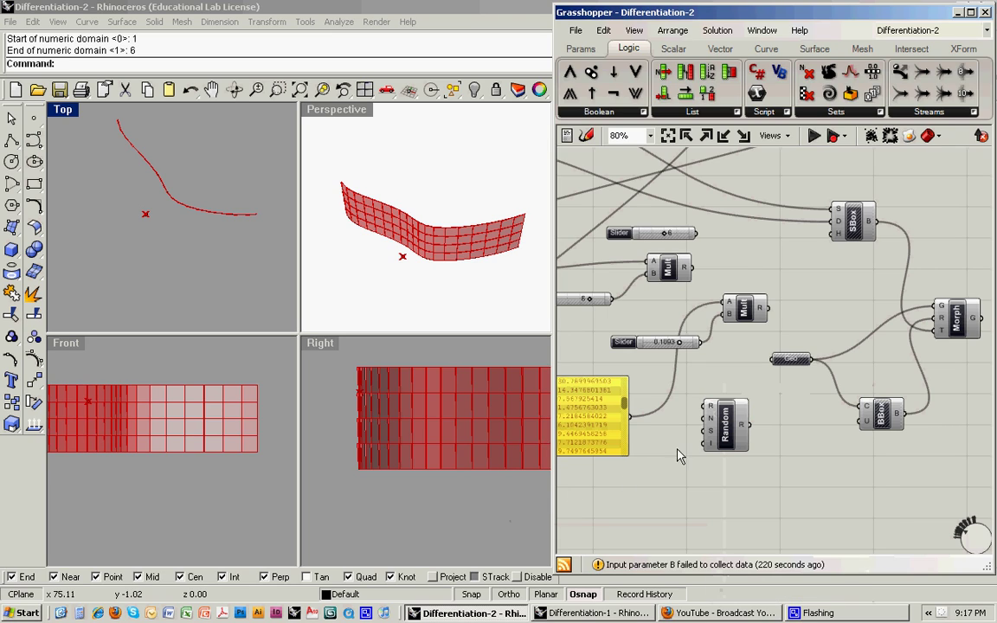
# - Shift Random slightly away from the data panel and place a copy of the unconnected slider set to 6 below it
pyautogui.moveTo(712, 439)
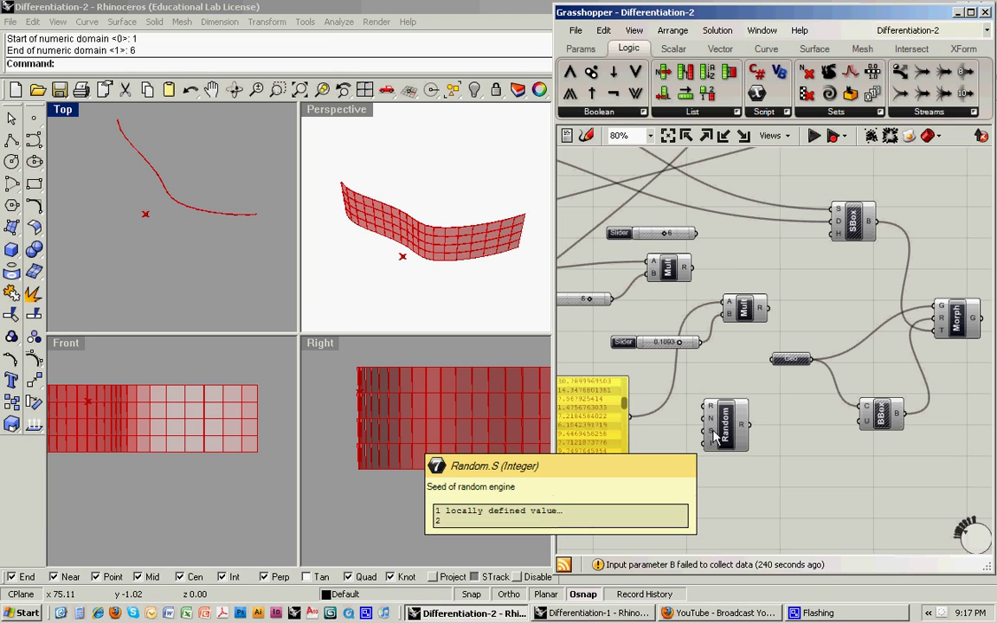
pyautogui.moveTo(725, 437); pyautogui.dragTo(748, 446)
pyautogui.click(707, 379)
pyautogui.click(656, 234)
pyautogui.hotkey('ctrl', 'c')
pyautogui.hotkey('ctrl', 'v')
pyautogui.moveTo(666, 243); pyautogui.dragTo(653, 487)
pyautogui.click(667, 458)
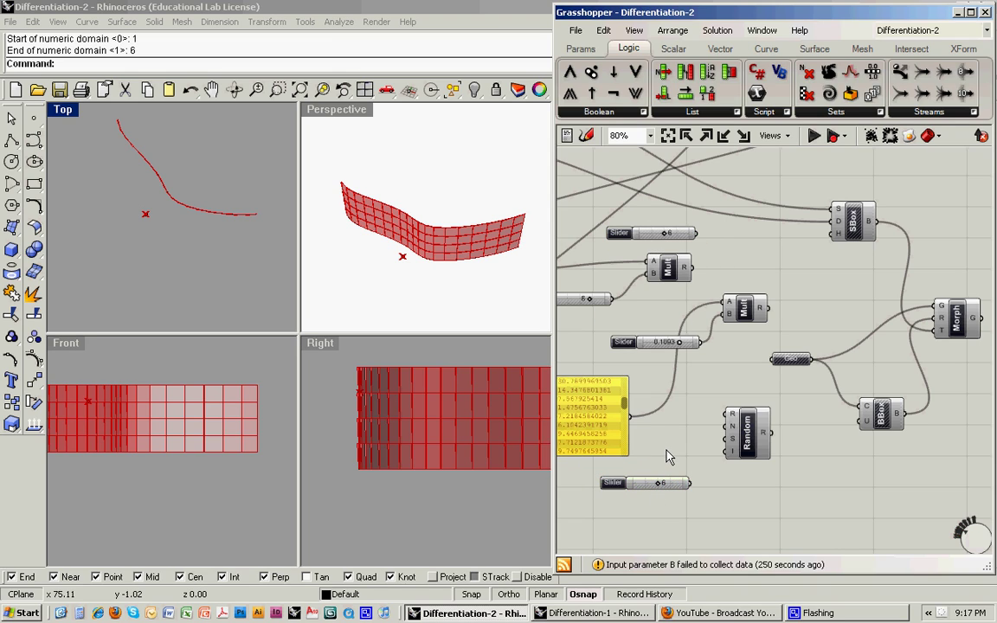
# - Connect Random's output R to SBox input H, move Random back toward the data panel, and maximize Rhino's Perspective viewport
pyautogui.click(749, 445)
pyautogui.moveTo(750, 445); pyautogui.dragTo(833, 232)
pyautogui.click(758, 415)
pyautogui.moveTo(459, 267)
pyautogui.mouseDown(button='right')
pyautogui.moveTo(412, 261)
pyautogui.moveTo(456, 274)
pyautogui.mouseUp(button='right')
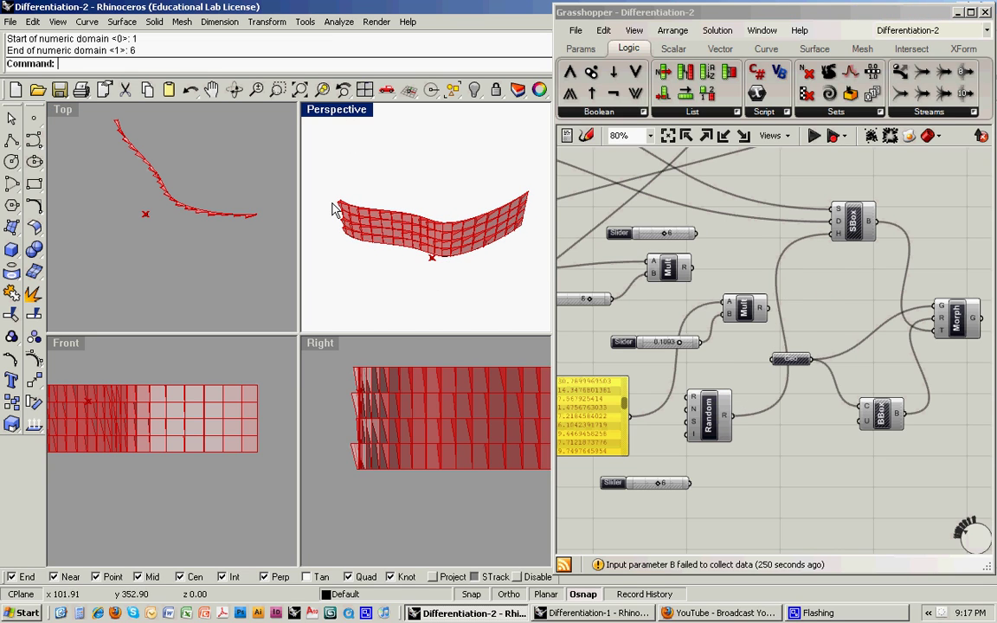
pyautogui.doubleClick(336, 110)
pyautogui.moveTo(360, 365); pyautogui.dragTo(430, 319, button='right')
pyautogui.keyDown('shift'); pyautogui.moveTo(335, 341); pyautogui.dragTo(207, 357, button='right'); pyautogui.keyUp('shift')
# - Connect the copied slider to Random's seed input S and set the slider to 10
pyautogui.moveTo(613, 483); pyautogui.dragTo(584, 484)
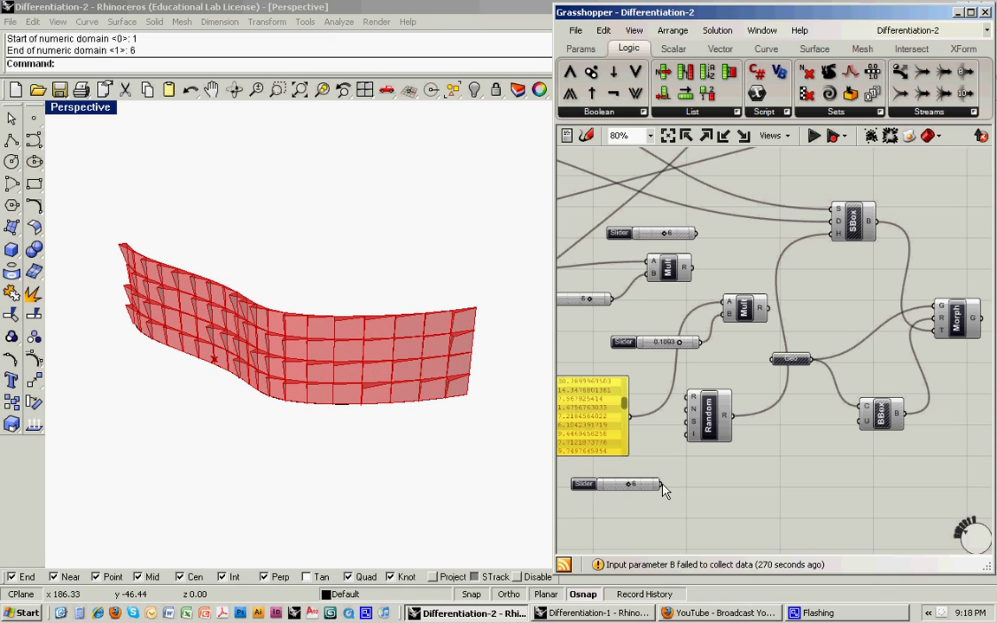
pyautogui.moveTo(662, 485); pyautogui.dragTo(690, 422)
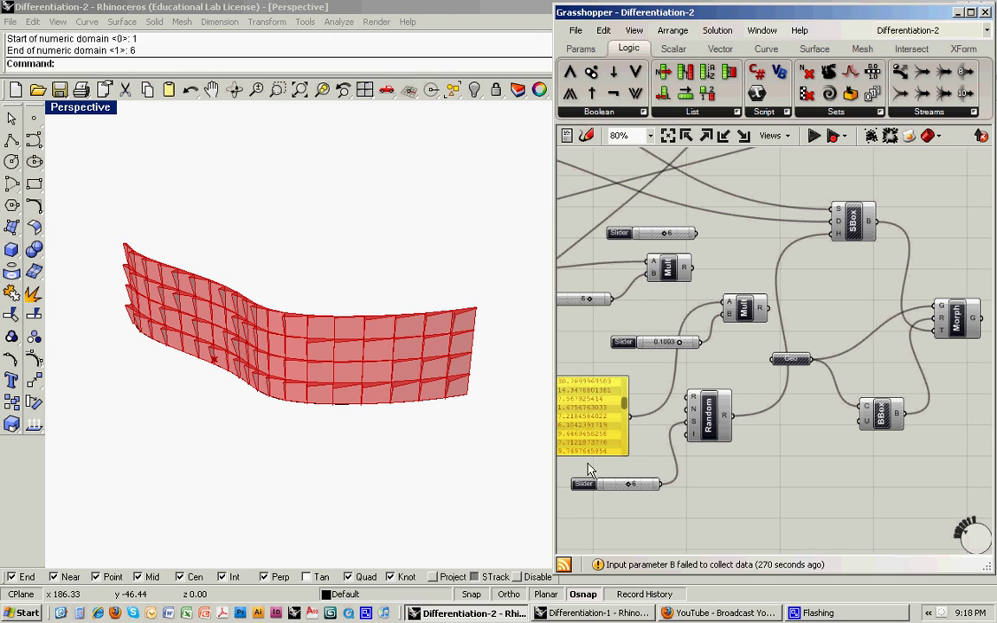
pyautogui.moveTo(627, 484); pyautogui.dragTo(650, 483)
# - Inspect the wall from its other side and set the seed slider to 5 for a different random height pattern
pyautogui.click(270, 369)
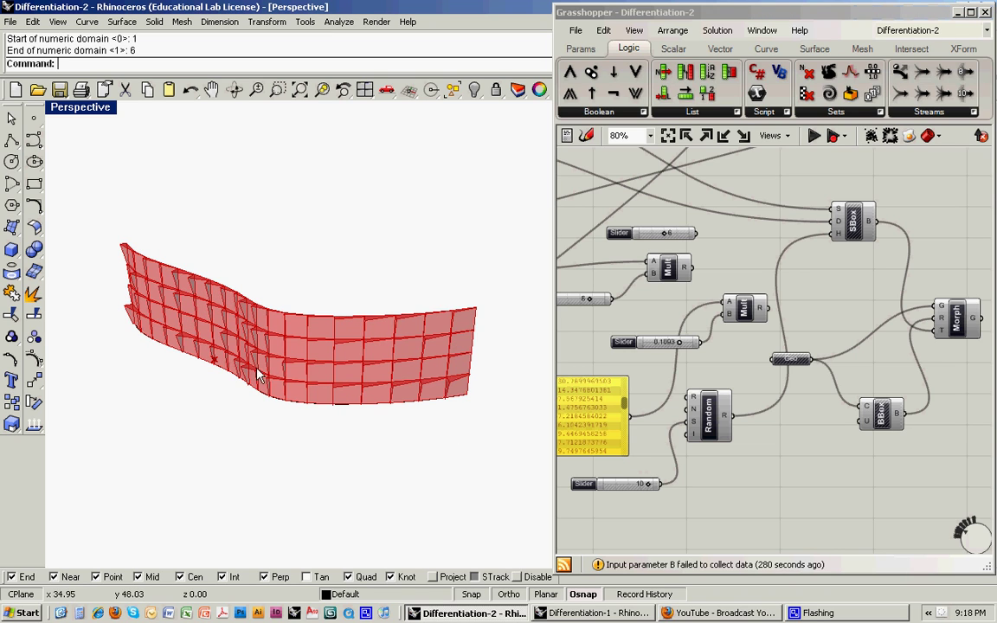
pyautogui.moveTo(271, 375); pyautogui.dragTo(456, 390, button='right')
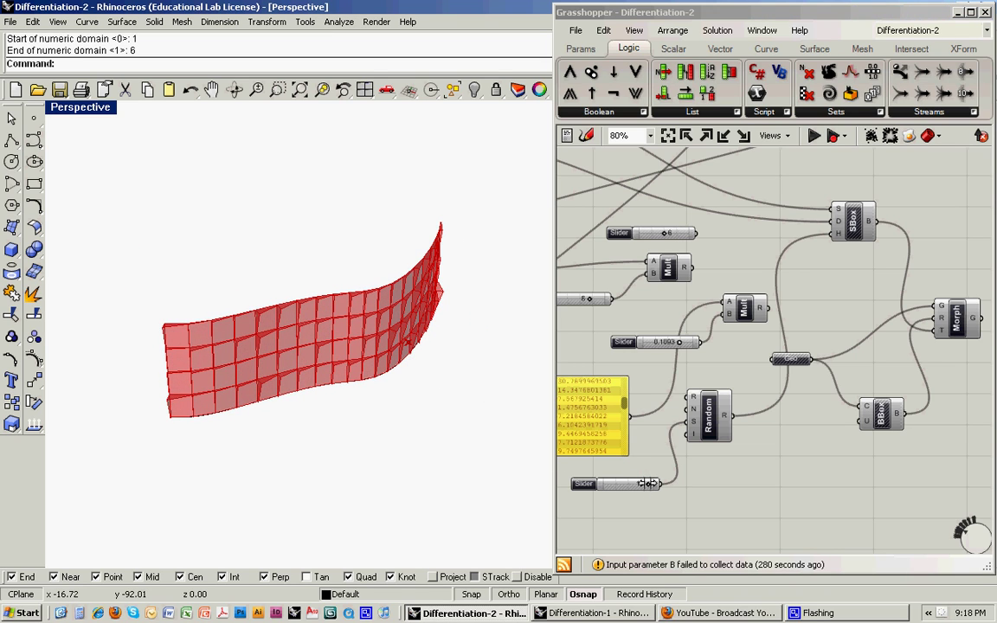
pyautogui.moveTo(650, 483); pyautogui.dragTo(628, 484)
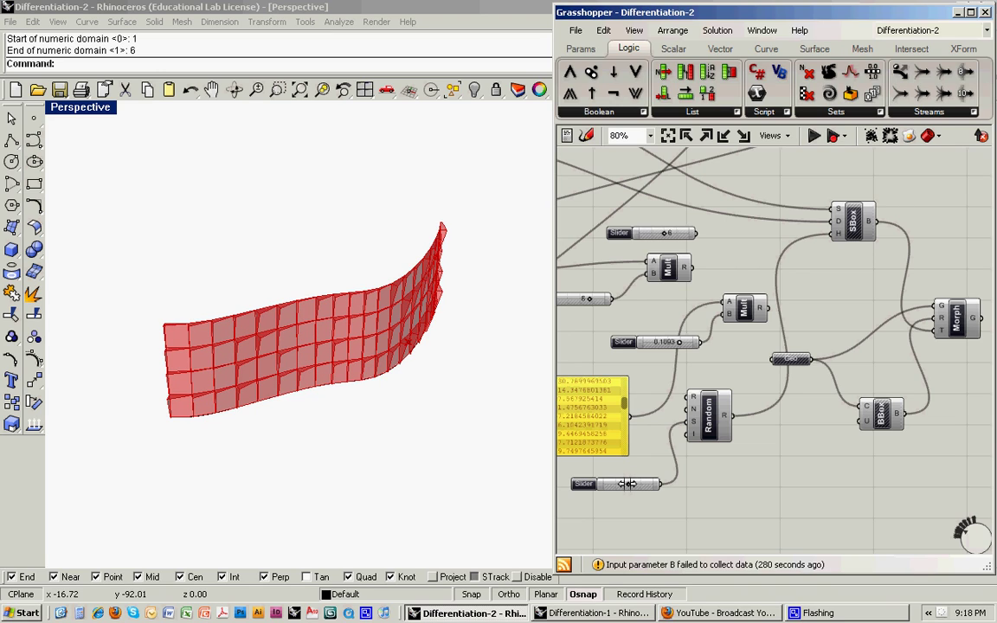
pyautogui.moveTo(628, 484); pyautogui.dragTo(623, 484)
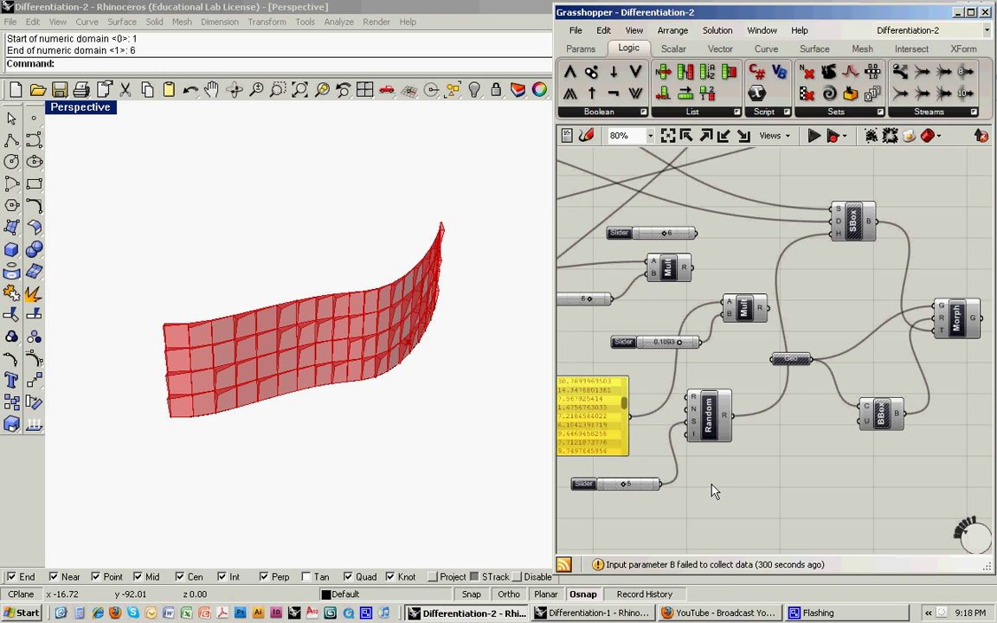